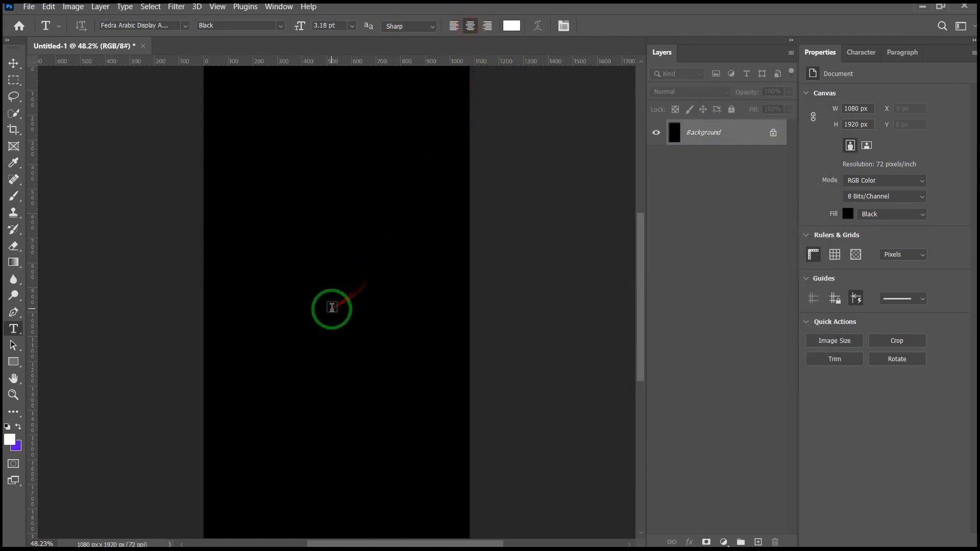
# Step: Add a white, centred text layer near the middle of the canvas at 73 pt, containing the creator's first name
pyautogui.click(332, 308)
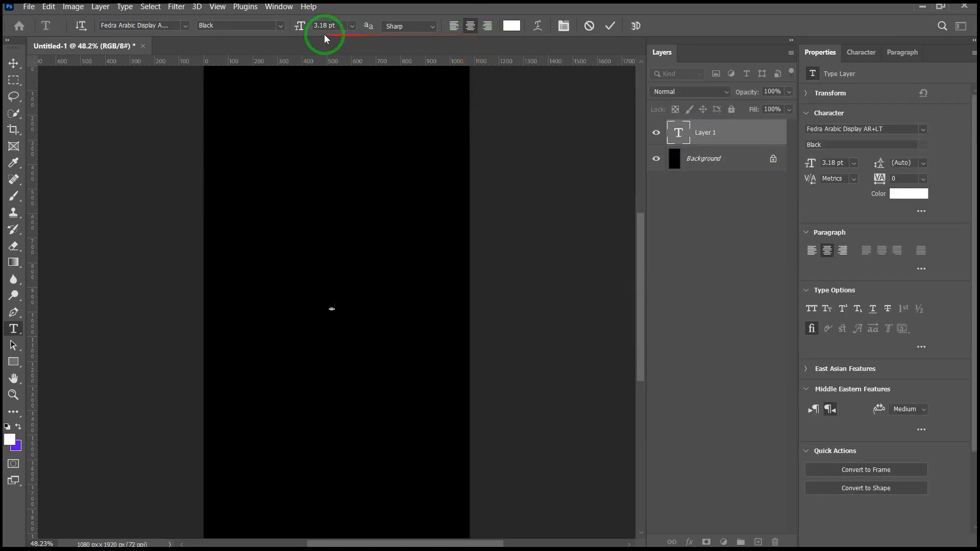
pyautogui.moveTo(323, 28); pyautogui.dragTo(350, 27)
pyautogui.hotkey('alt', 'shift')
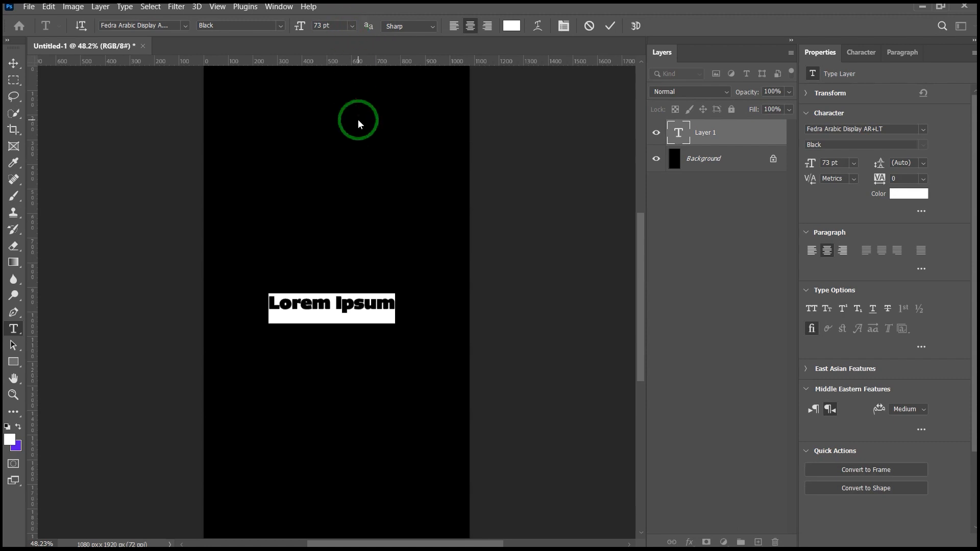
pyautogui.write('ب')
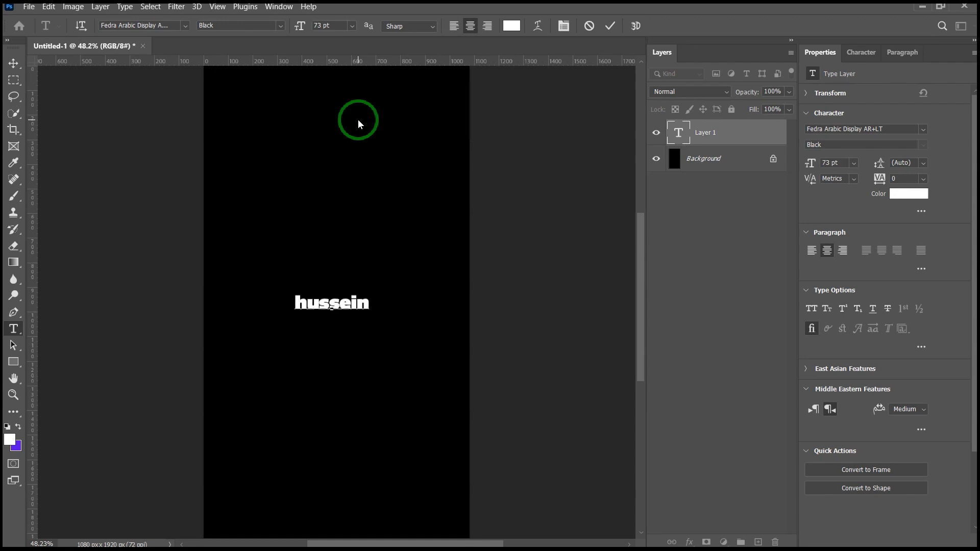
# Step: Change the name text's font to Kalameh in the Light style
pyautogui.doubleClick(348, 302)
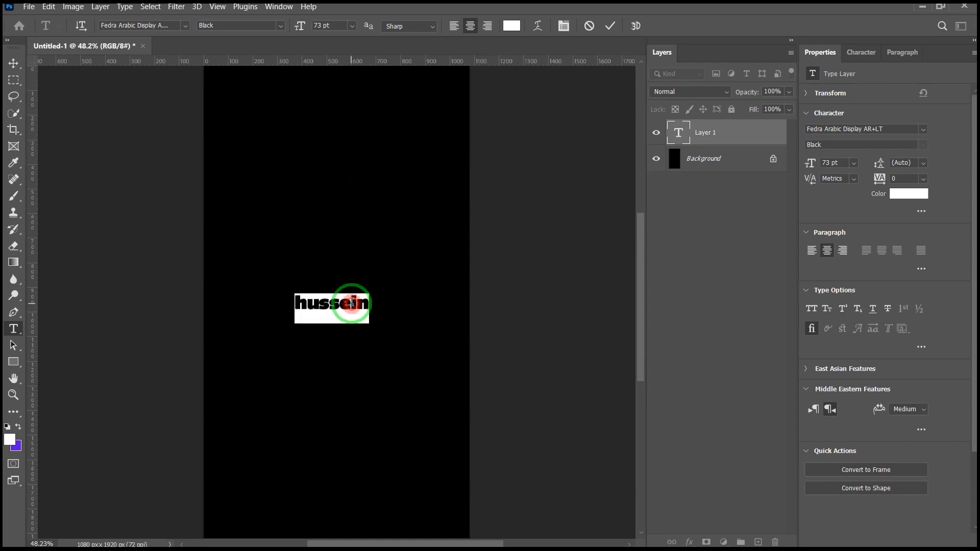
pyautogui.click(181, 30)
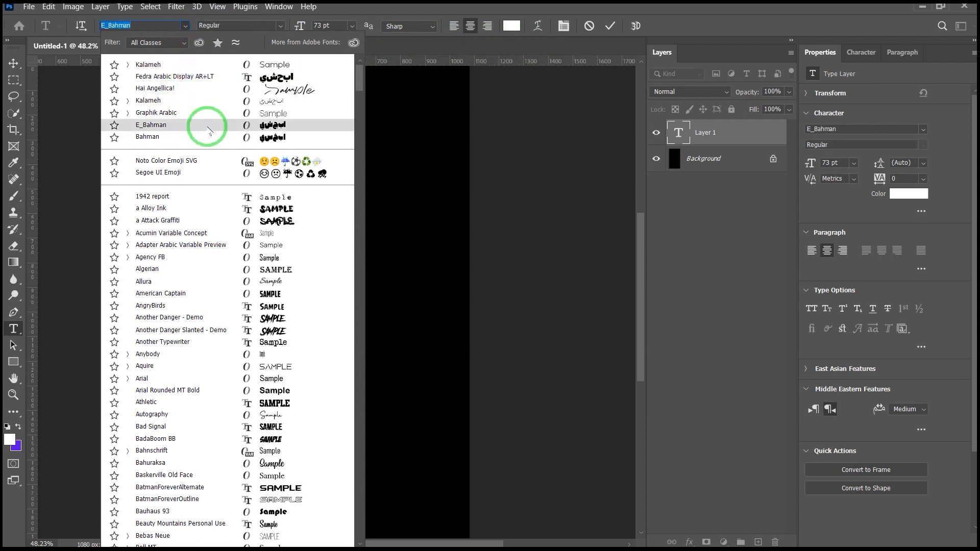
pyautogui.click(268, 64)
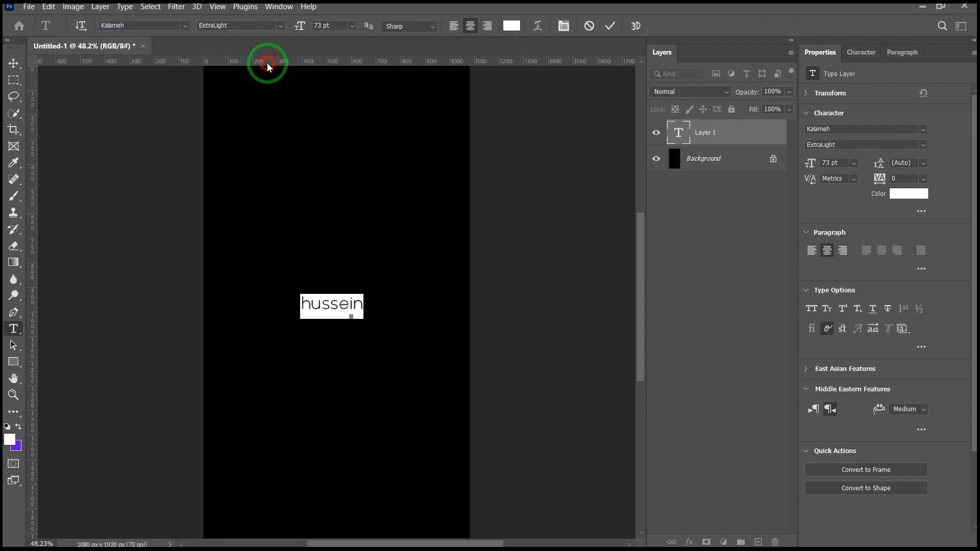
pyautogui.click(279, 28)
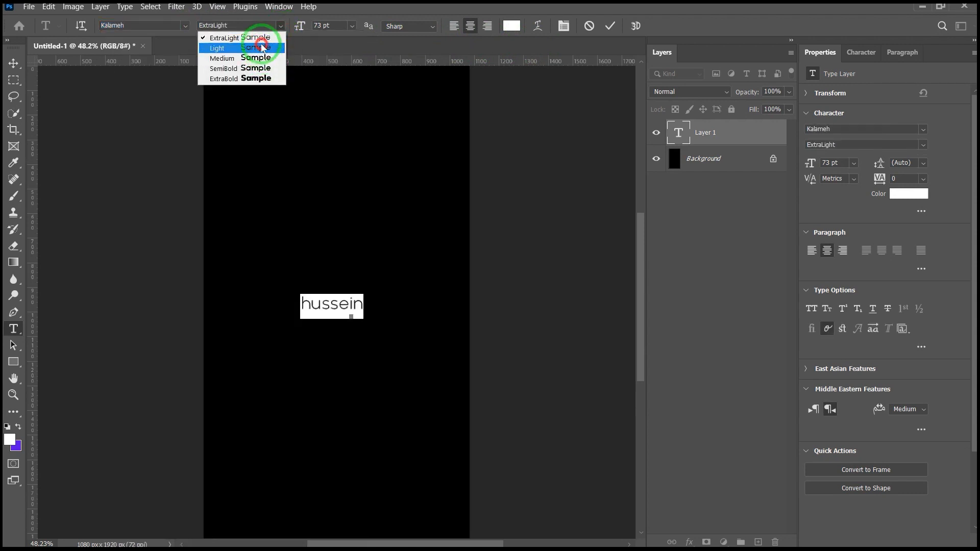
pyautogui.click(262, 47)
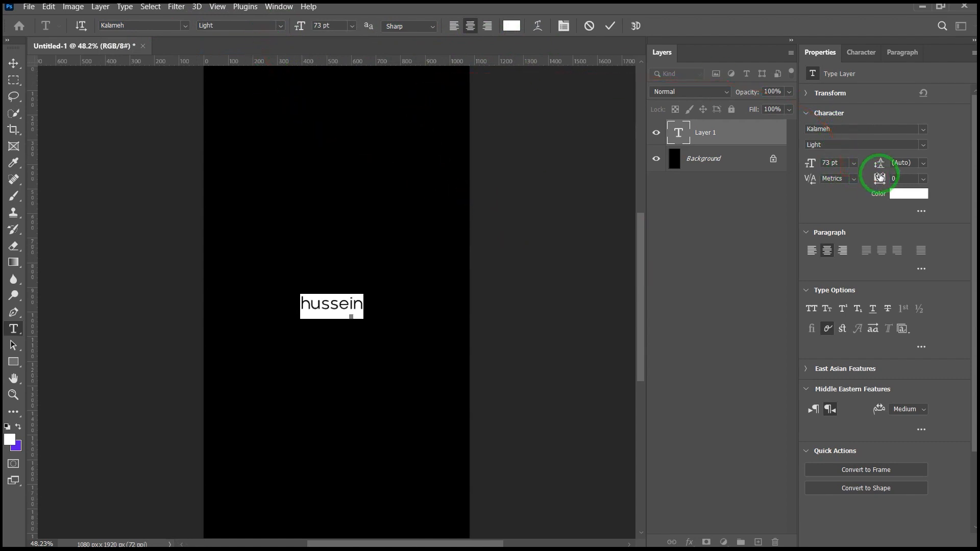
# Step: Set the name text's tracking to 720 and its font size to 60 pt
pyautogui.moveTo(886, 175); pyautogui.dragTo(903, 173)
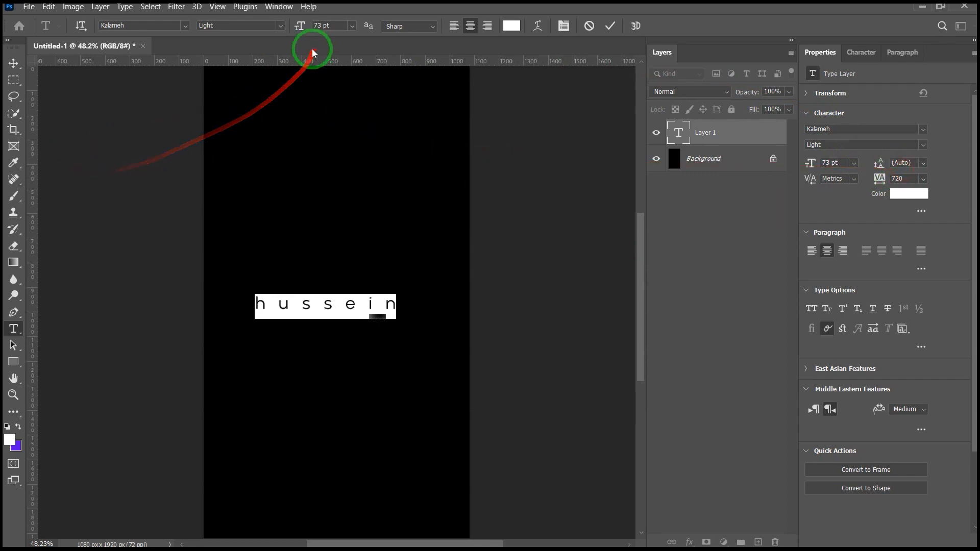
pyautogui.moveTo(300, 31); pyautogui.dragTo(293, 32)
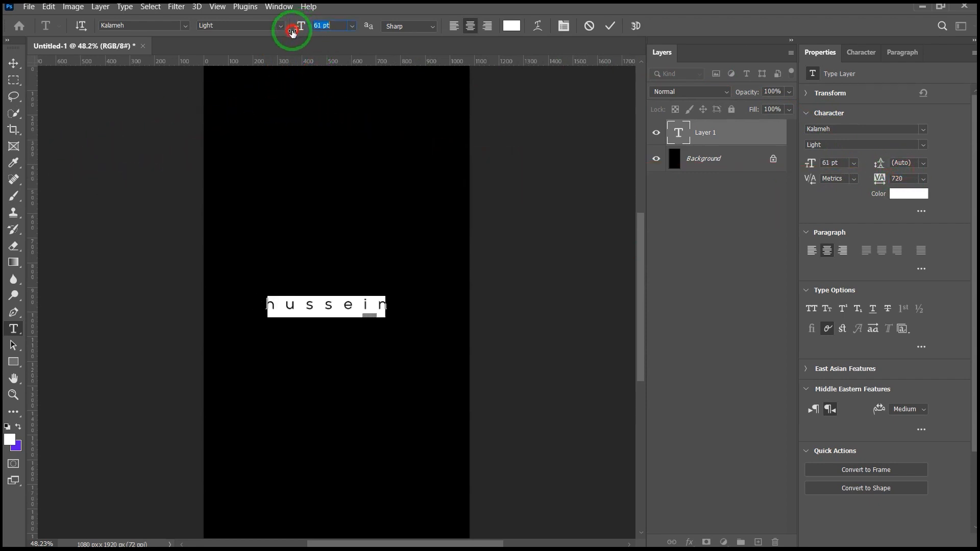
pyautogui.click(14, 63)
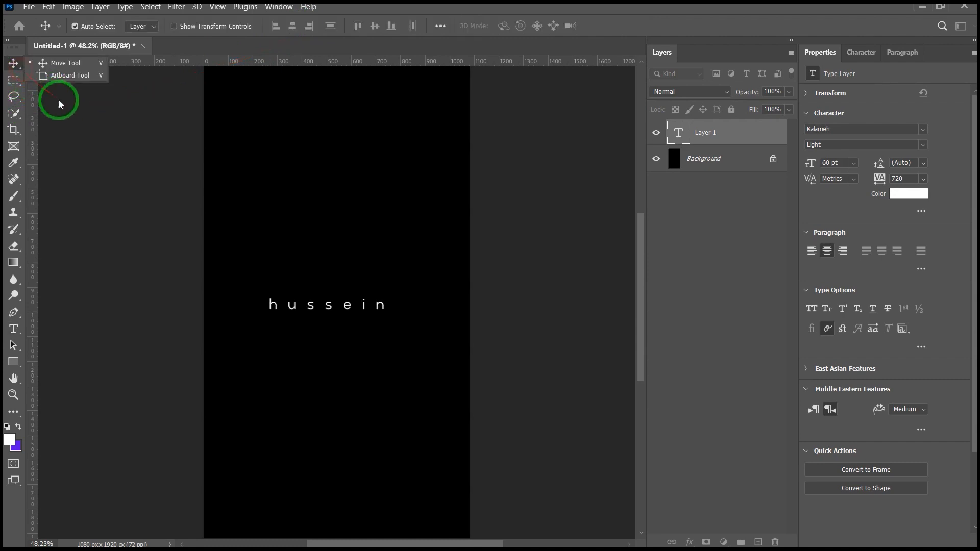
# Step: Move the name text slightly to the right, closer to the horizontal centre of the canvas
pyautogui.moveTo(329, 312); pyautogui.dragTo(343, 309)
pyautogui.scroll(4, 309, 318)
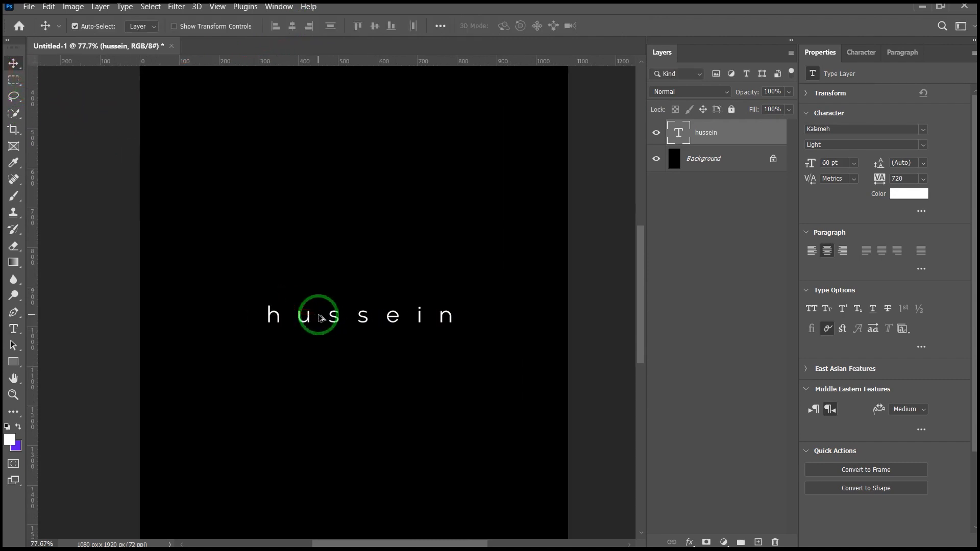
pyautogui.scroll(-2, 322, 322)
pyautogui.hscroll(2, 351, 314)
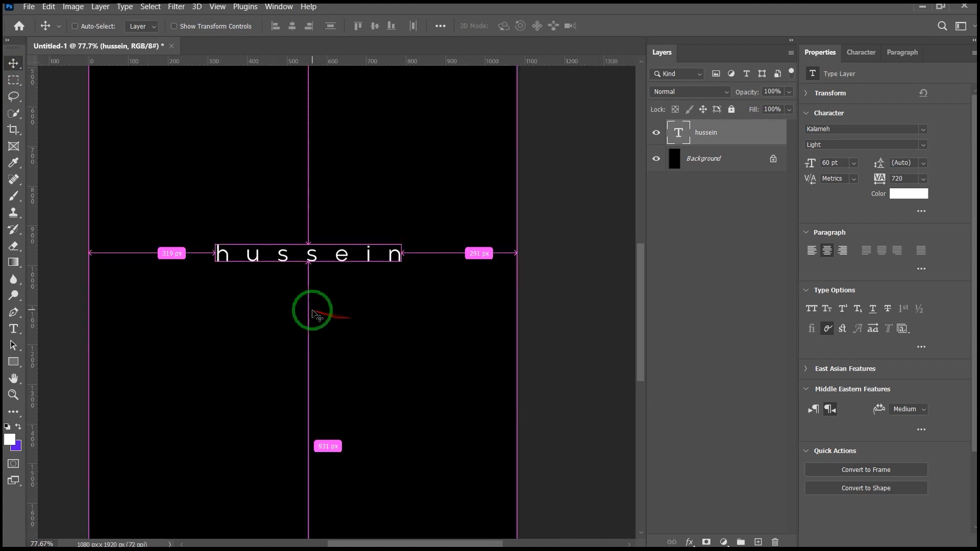
# Step: Place the instagram(2) image over the text and position it at about X 416 px, Y 1048 px
pyautogui.hscroll(-1, 313, 311)
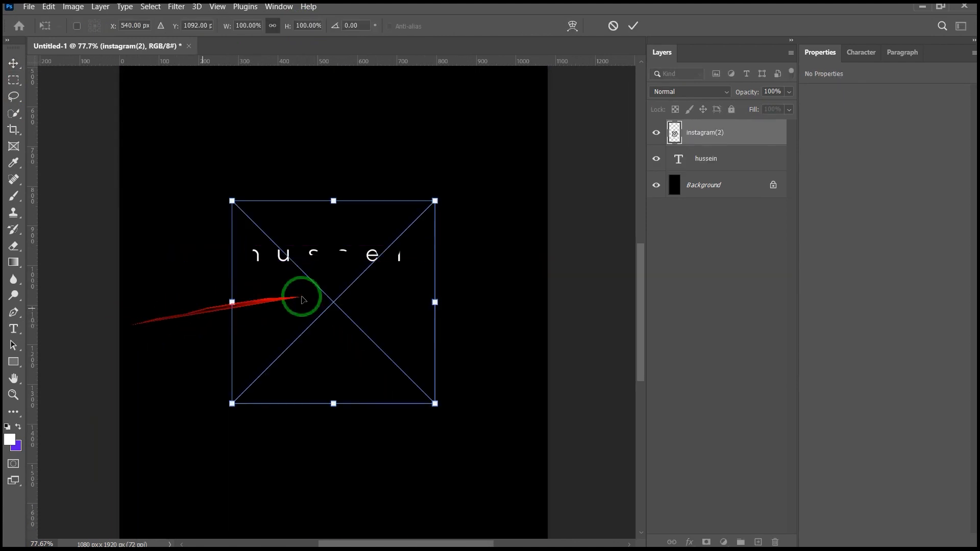
pyautogui.moveTo(341, 292); pyautogui.dragTo(287, 274)
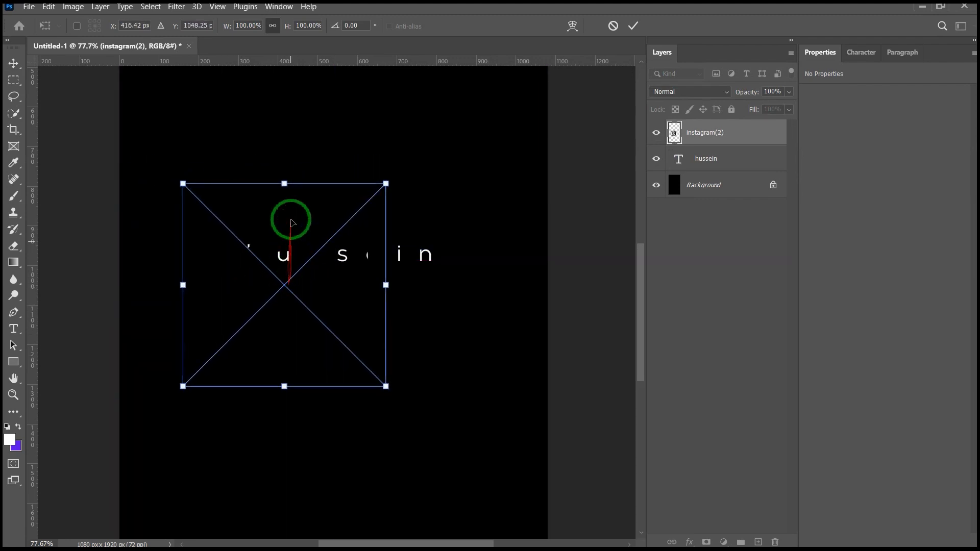
pyautogui.click(742, 140)
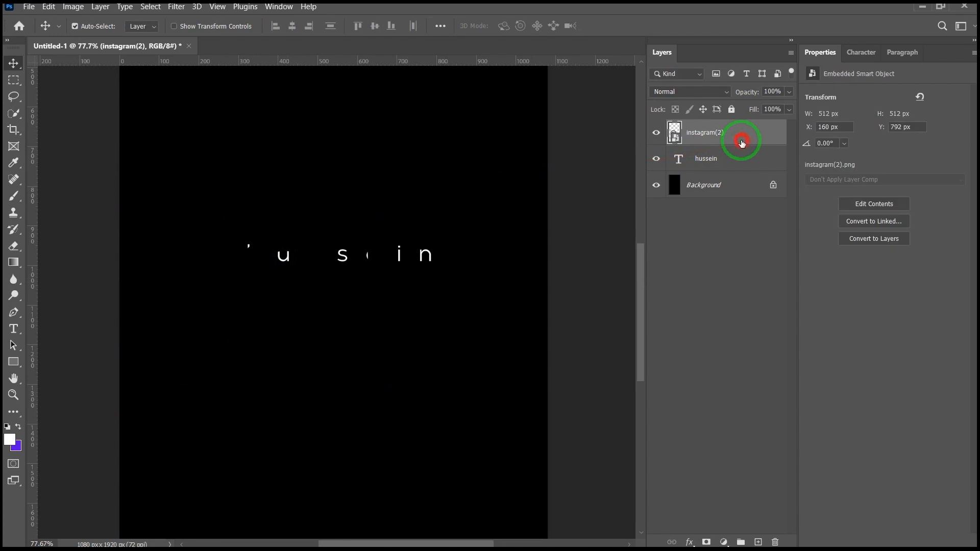
# Step: Add a white Color Overlay in Normal mode at 100% opacity to the instagram(2) layer
pyautogui.doubleClick(741, 142)
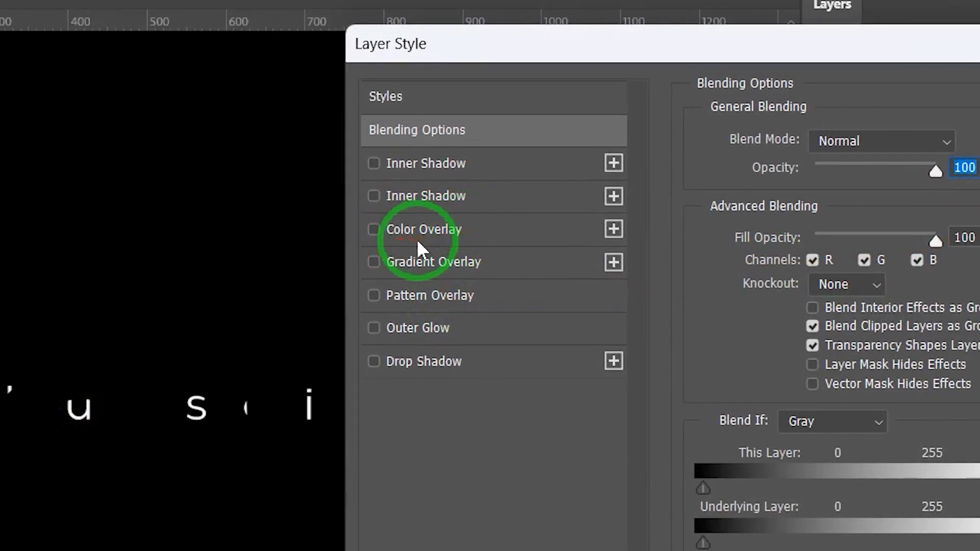
pyautogui.click(418, 240)
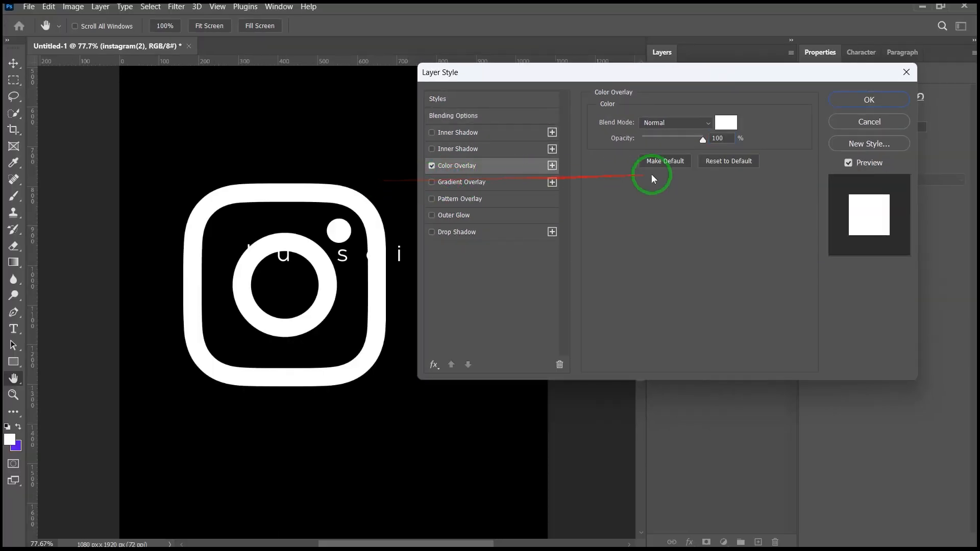
pyautogui.click(860, 106)
# Step: Scale the Instagram icon to about 9% and move it just left of the name text, at about X 260 px, Y 967 px
pyautogui.hotkey('ctrl', 't')
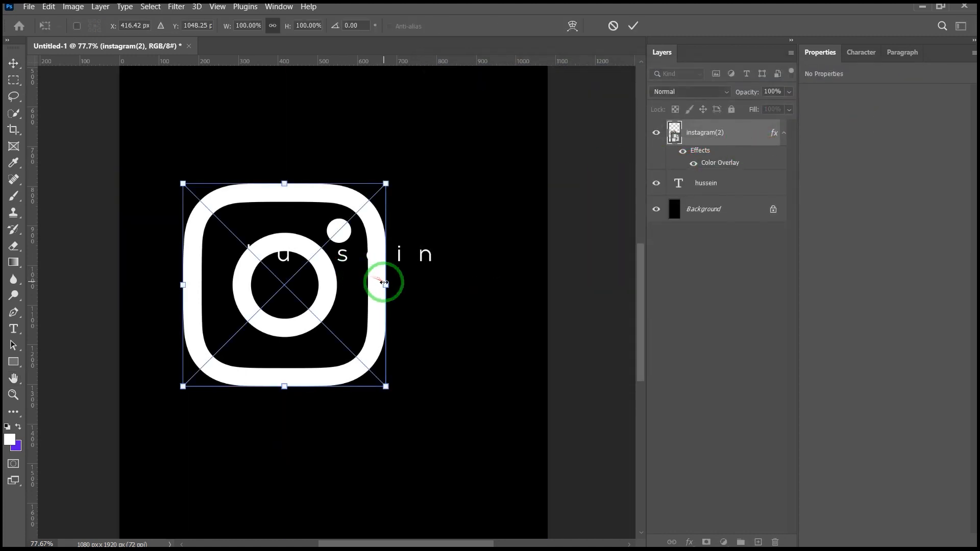
pyautogui.moveTo(387, 285); pyautogui.dragTo(295, 310)
pyautogui.scroll(8, 259, 282)
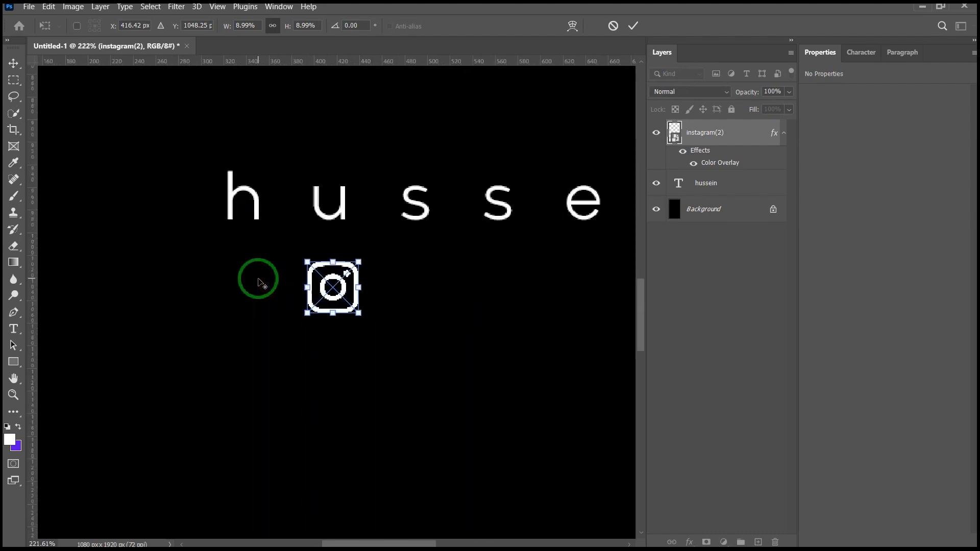
pyautogui.hscroll(-2, 347, 288)
pyautogui.scroll(2, 377, 295)
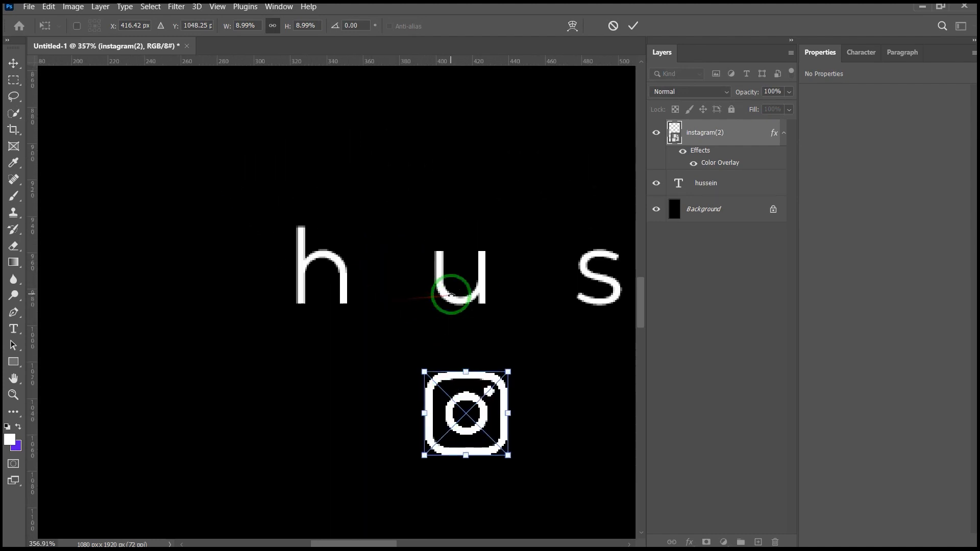
pyautogui.moveTo(451, 406); pyautogui.dragTo(165, 256)
pyautogui.scroll(-11, 268, 265)
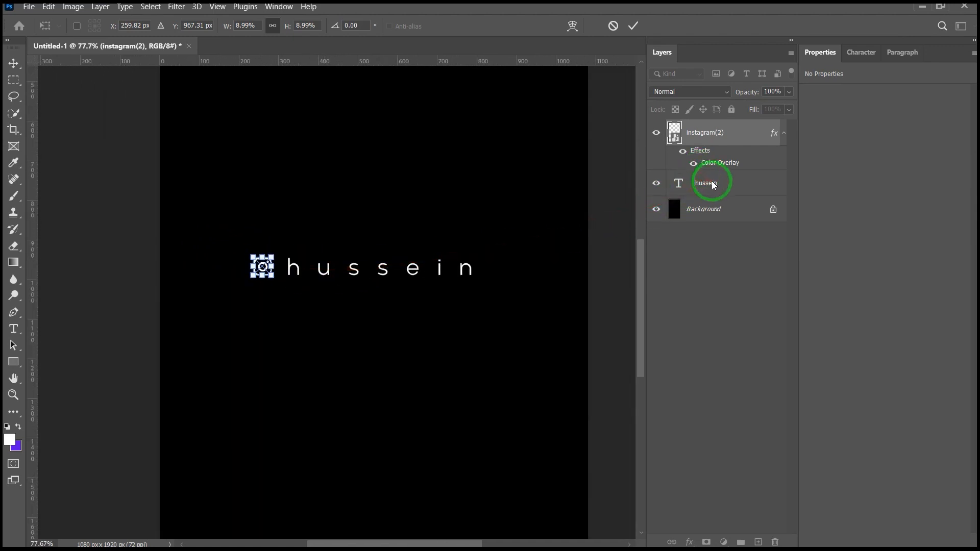
pyautogui.press('shift')
pyautogui.click(737, 295)
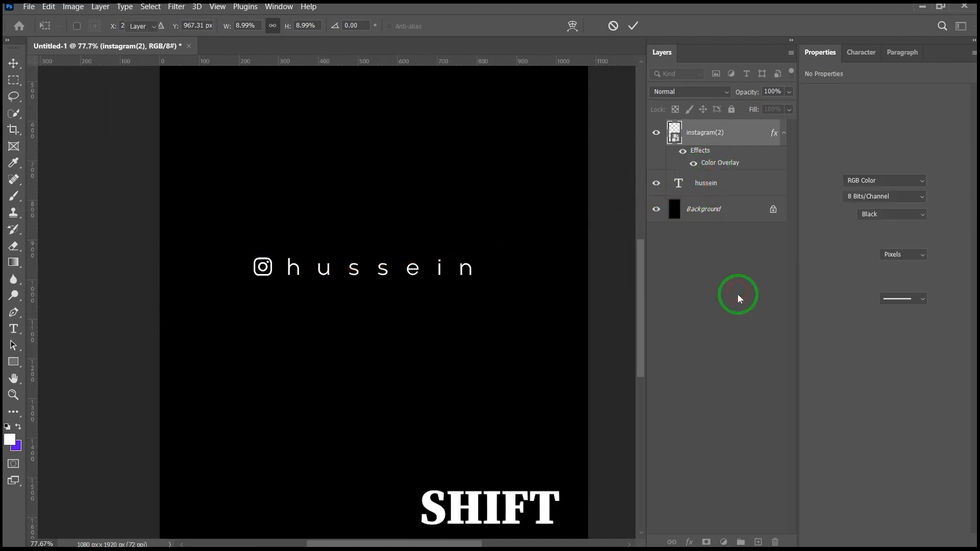
pyautogui.click(737, 294)
# Step: Group the Instagram icon layer and the name text layer
pyautogui.click(746, 141)
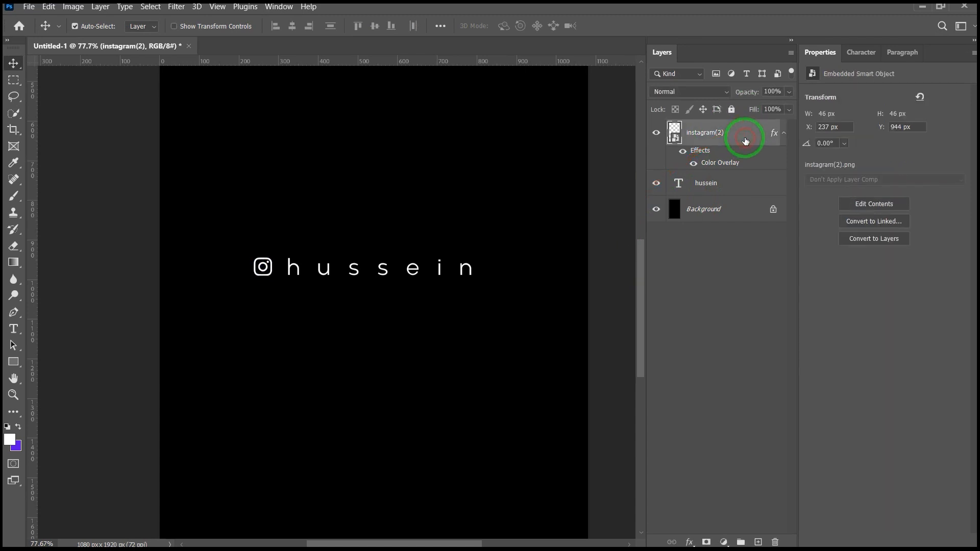
pyautogui.keyDown('ctrl'); pyautogui.click(722, 185); pyautogui.keyUp('ctrl')
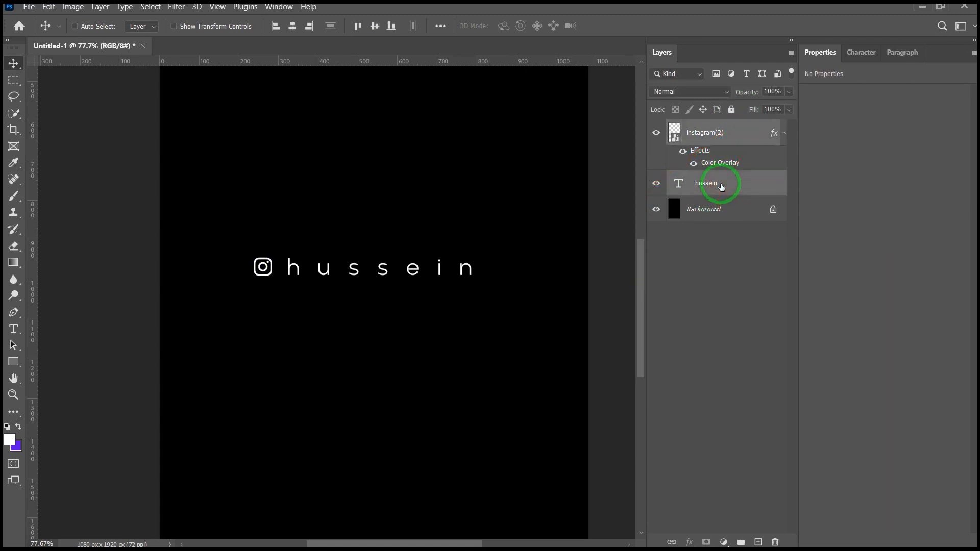
pyautogui.hotkey('ctrl', 'g')
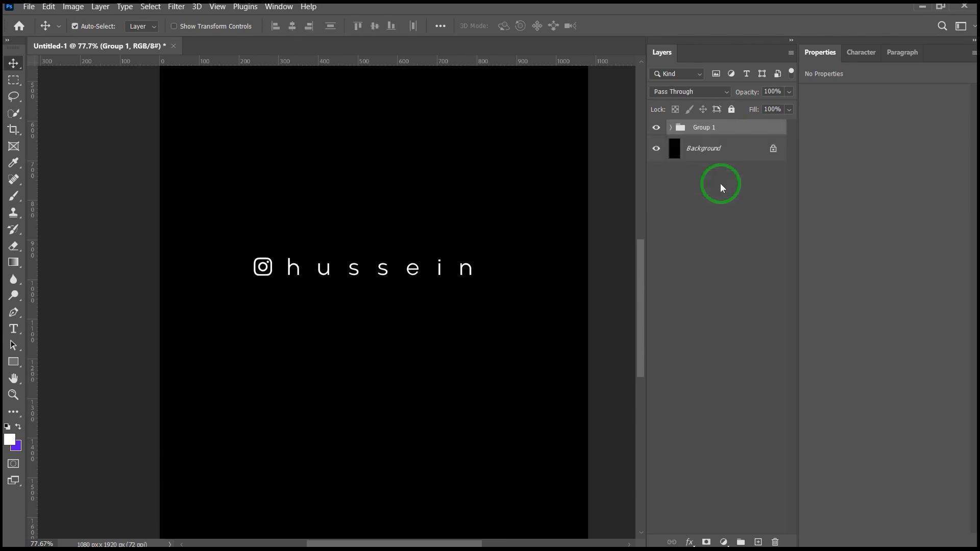
# Step: Centre the group horizontally and vertically on the whole canvas, leaving no selection active
pyautogui.click(657, 128)
pyautogui.hotkey('ctrl', 'a')
pyautogui.click(293, 30)
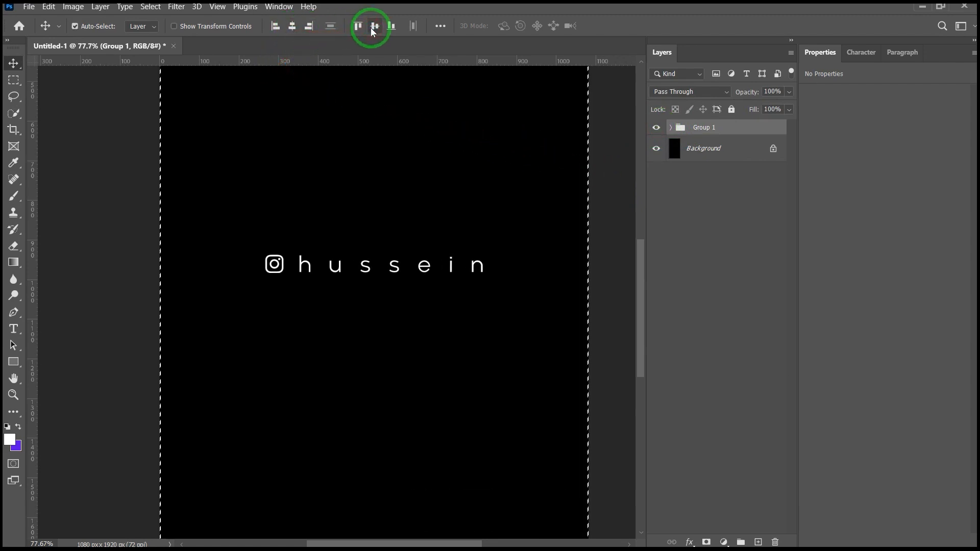
pyautogui.hotkey('ctrl', 'd')
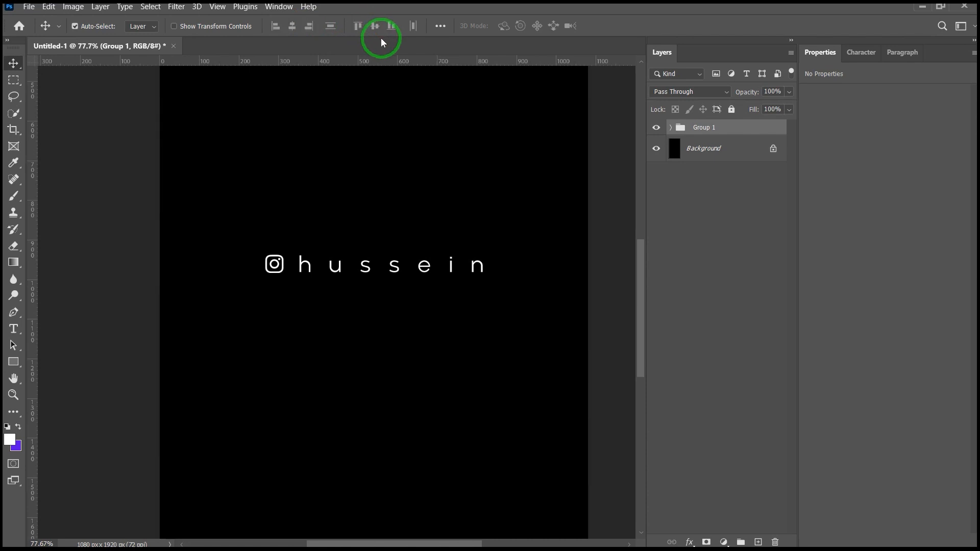
# Step: Hide the black Background layer and export the watermark with Export As on a transparent background
pyautogui.click(656, 153)
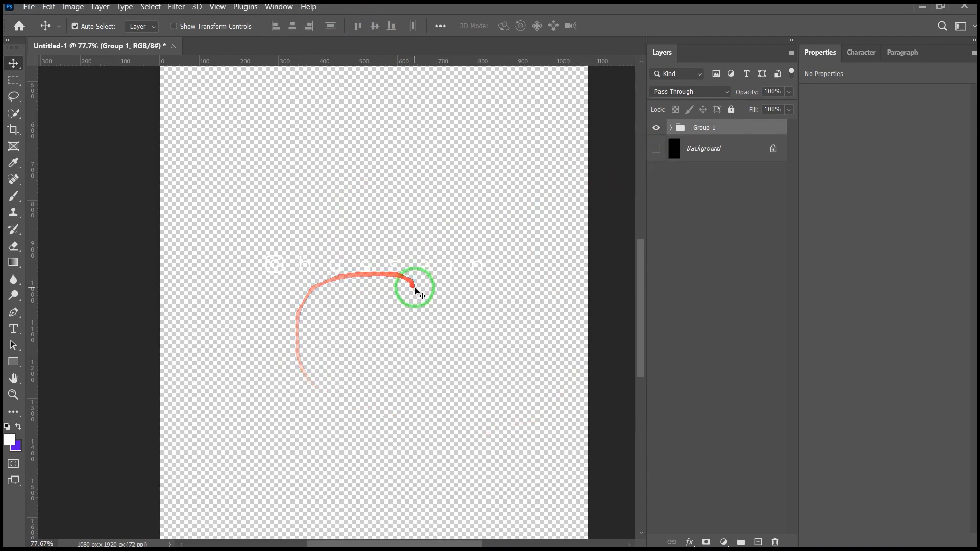
pyautogui.hotkey('ctrl', 'alt', 'shift', 'w')
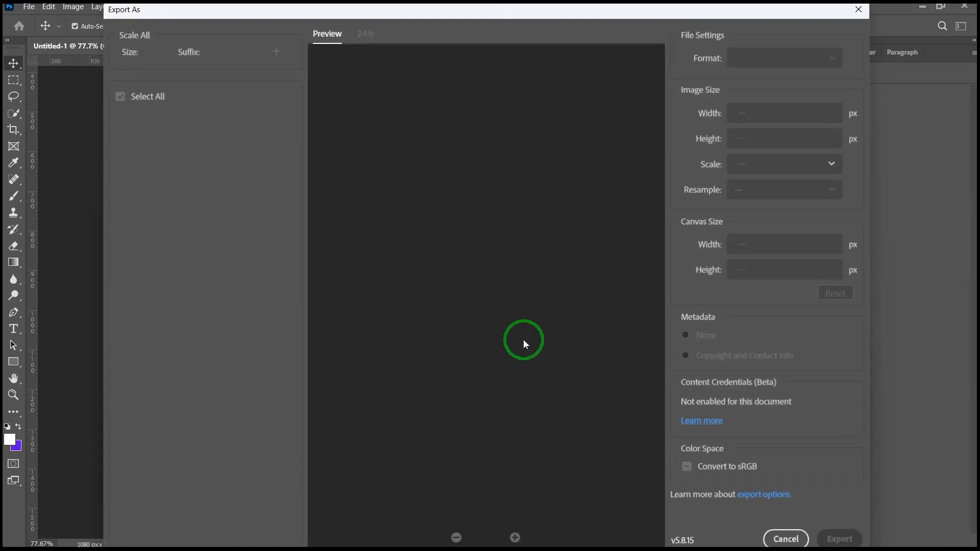
pyautogui.click(840, 540)
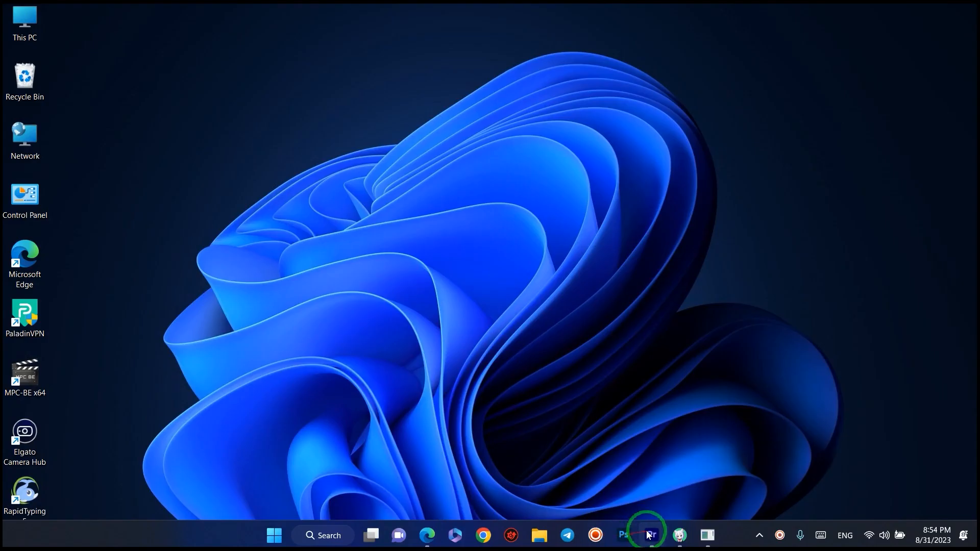
# Step: Switch to Premiere Pro and place Untitled-2.png on track V2 at the start of the sequence, above the C0006.MP4 clip
pyautogui.click(648, 533)
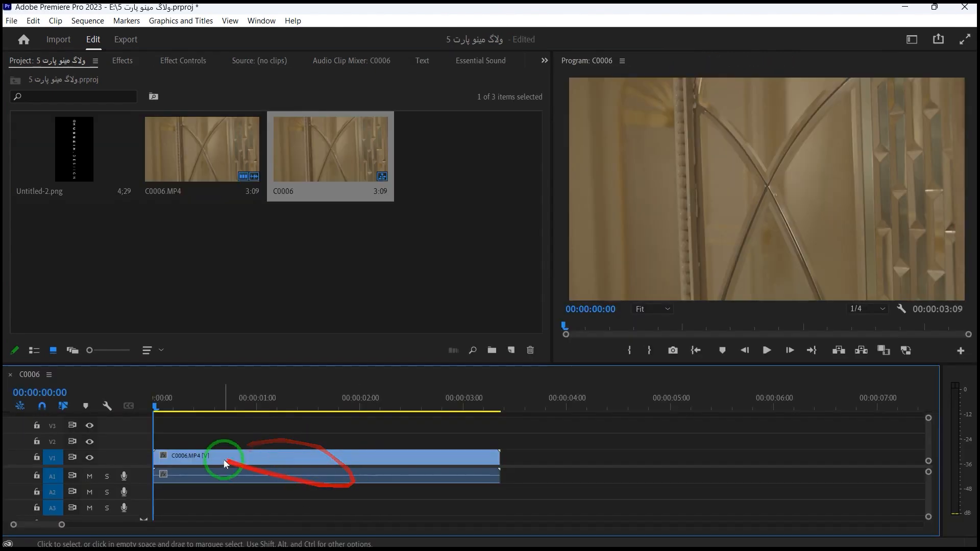
pyautogui.click(280, 464)
pyautogui.click(289, 443)
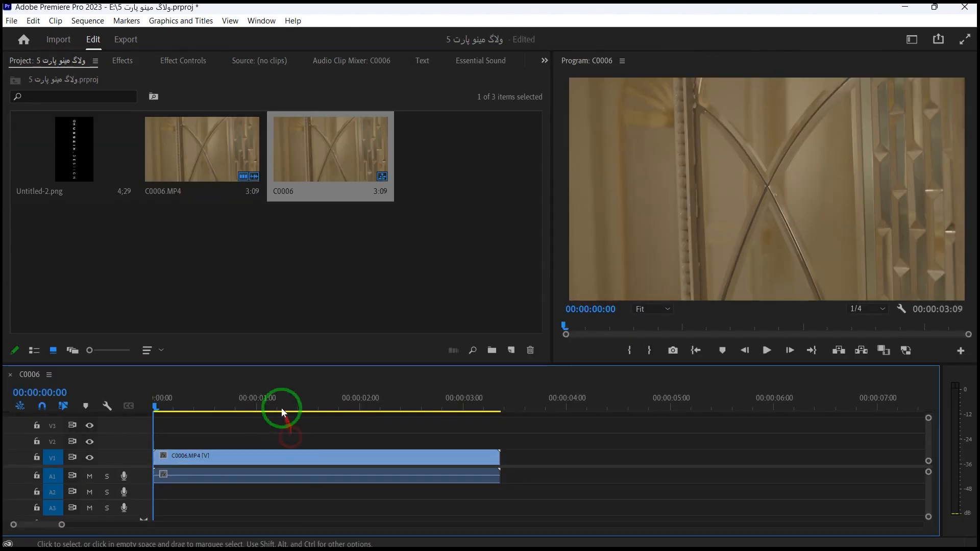
pyautogui.moveTo(57, 142); pyautogui.dragTo(122, 445)
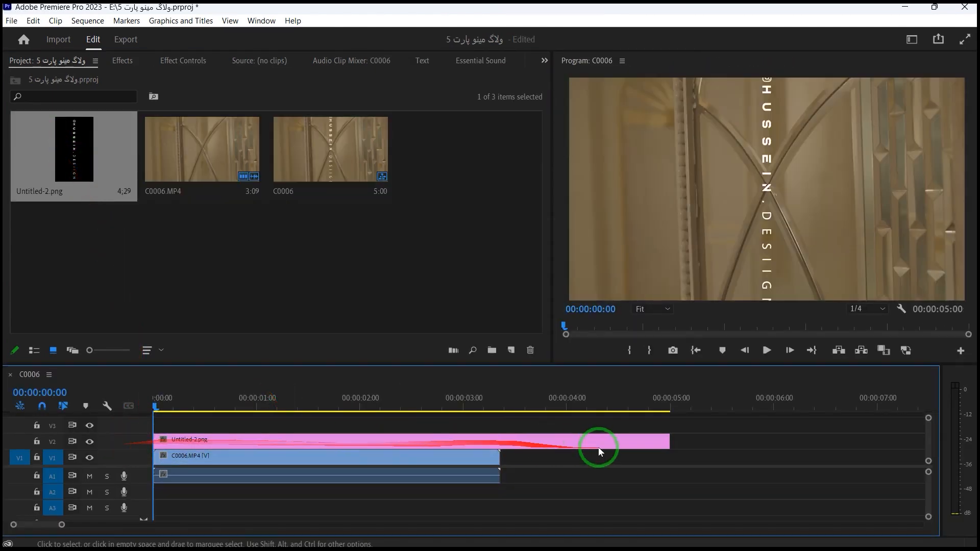
# Step: Trim the Untitled-2.png clip on V2 to end together with the C0006.MP4 clip, and select it
pyautogui.moveTo(666, 442); pyautogui.dragTo(499, 462)
pyautogui.click(399, 442)
pyautogui.scroll(4, 400, 442)
pyautogui.scroll(5, 400, 442)
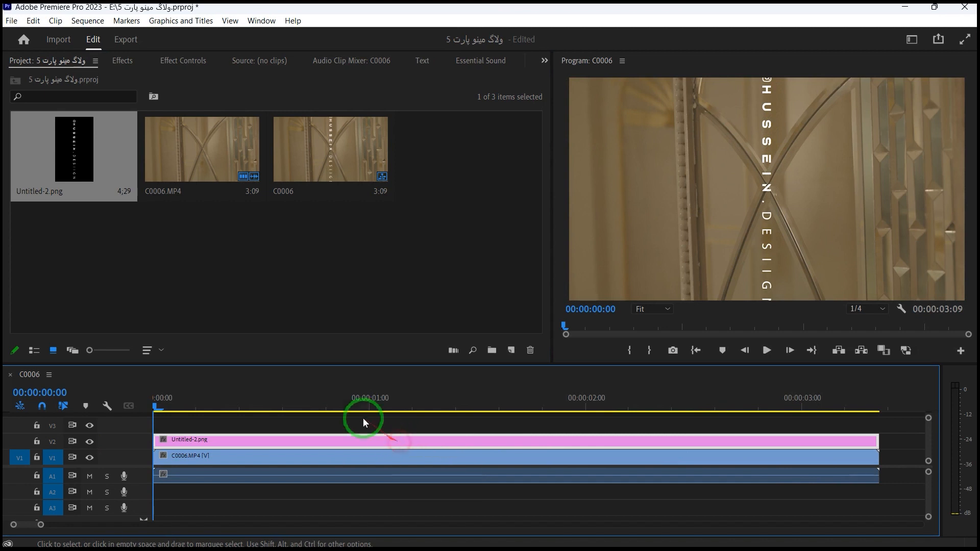
# Step: Set the Untitled-2.png watermark's rotation to -90°, scale to 83 and position to 1920, 2025 in the frame's lower centre
pyautogui.click(189, 66)
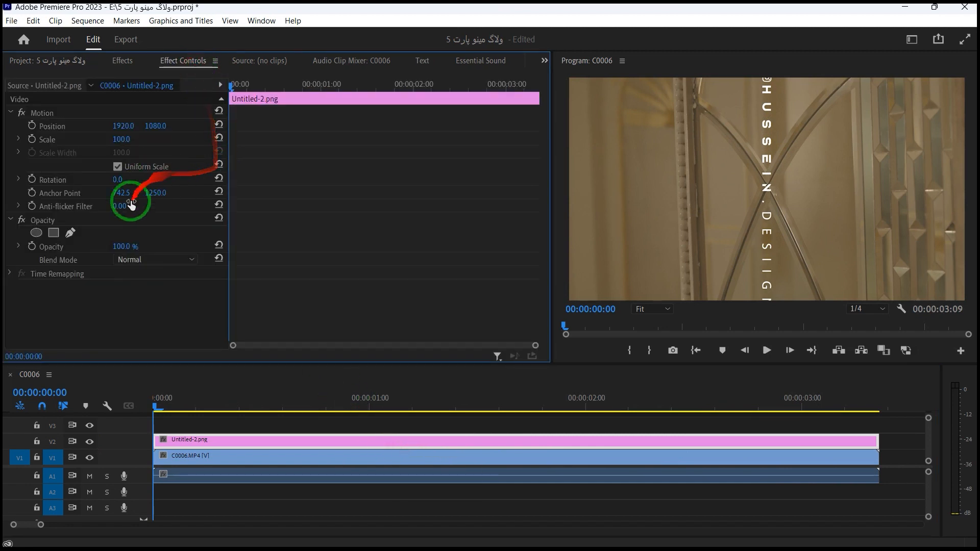
pyautogui.moveTo(119, 180)
pyautogui.mouseDown()
pyautogui.moveTo(160, 166)
pyautogui.moveTo(96, 204)
pyautogui.moveTo(127, 179)
pyautogui.mouseUp()
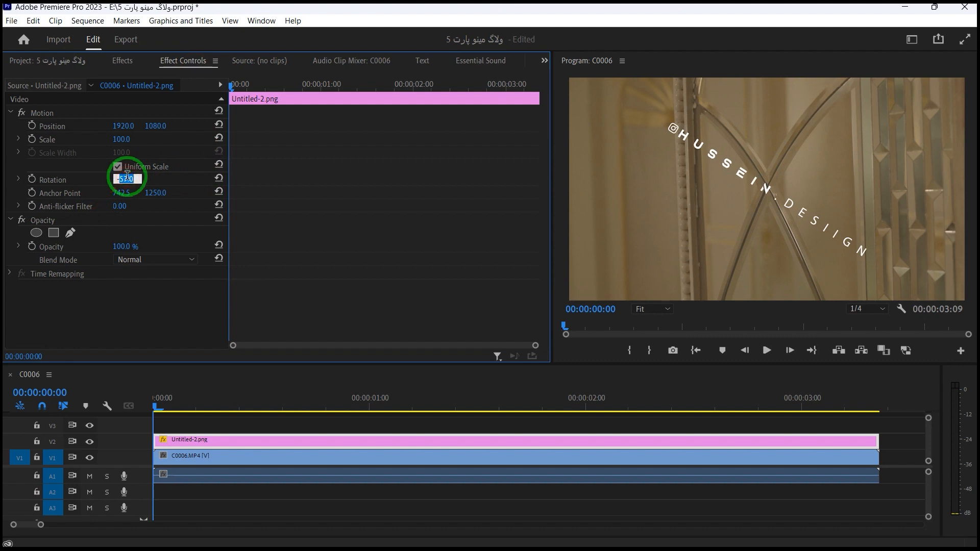
pyautogui.write('-90')
pyautogui.press('Return')
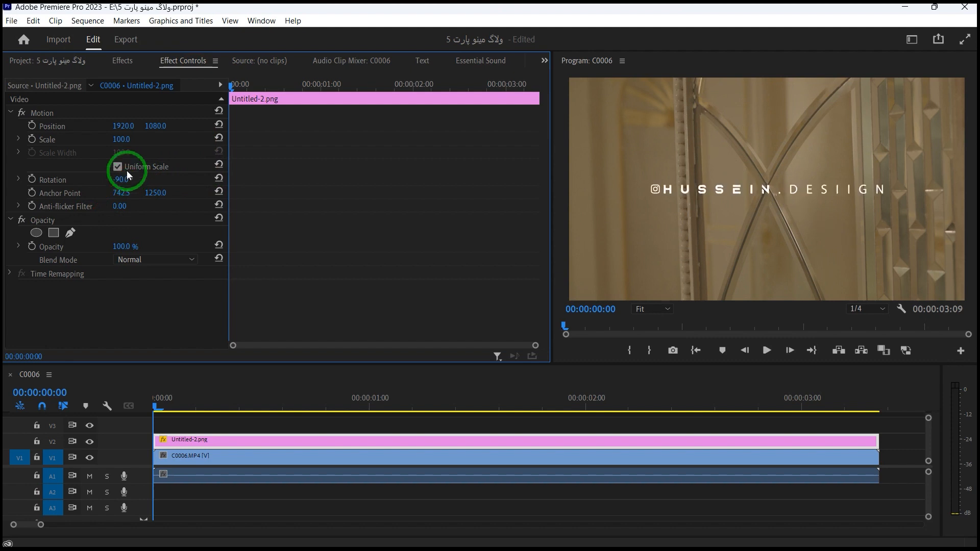
pyautogui.moveTo(128, 143); pyautogui.dragTo(92, 118)
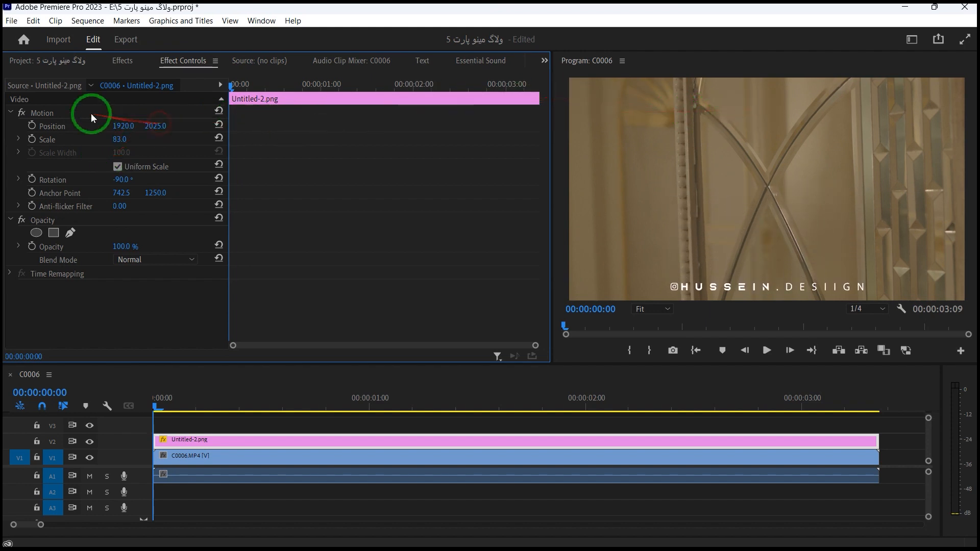
# Step: Change the watermark clip's blend mode to Overlay, deselect it and return the playhead to the sequence start
pyautogui.click(154, 259)
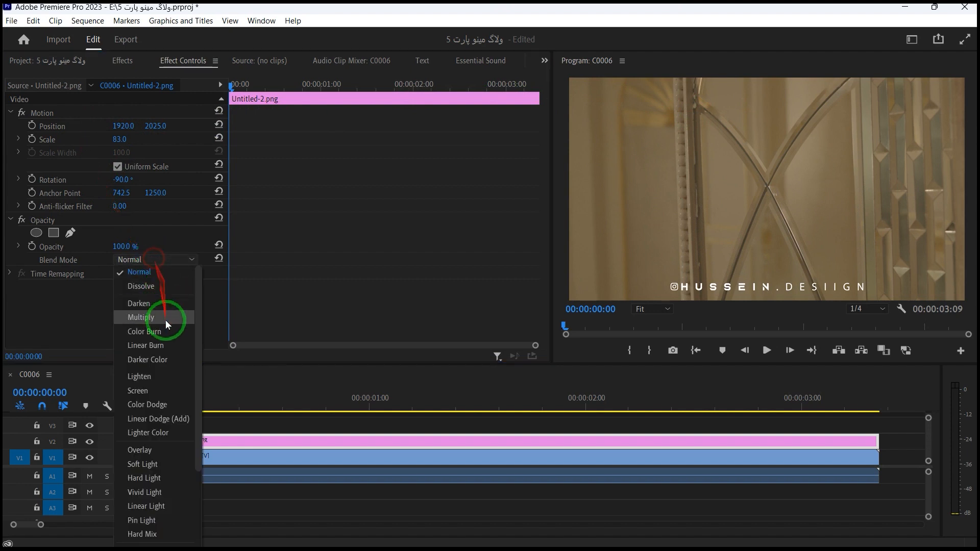
pyautogui.click(173, 451)
pyautogui.click(275, 430)
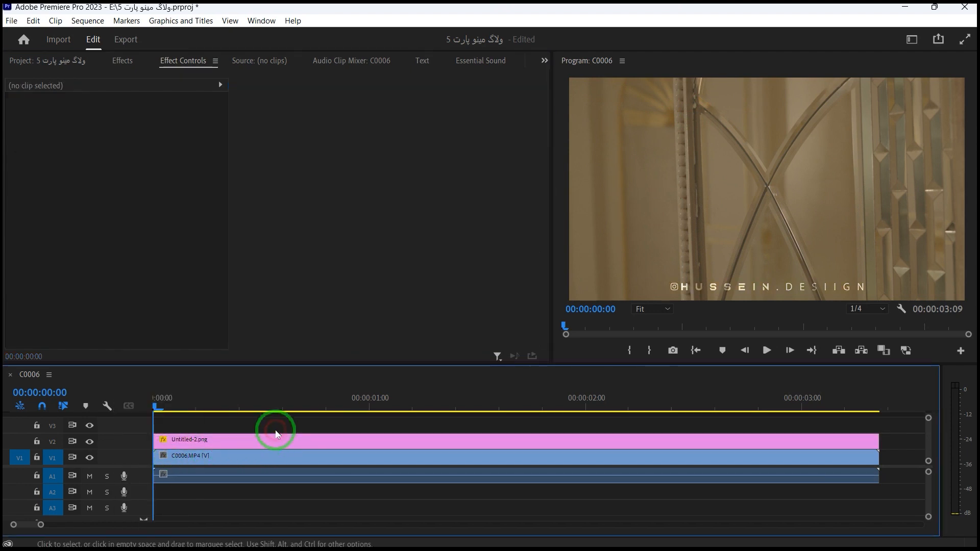
pyautogui.moveTo(193, 399); pyautogui.dragTo(149, 418)
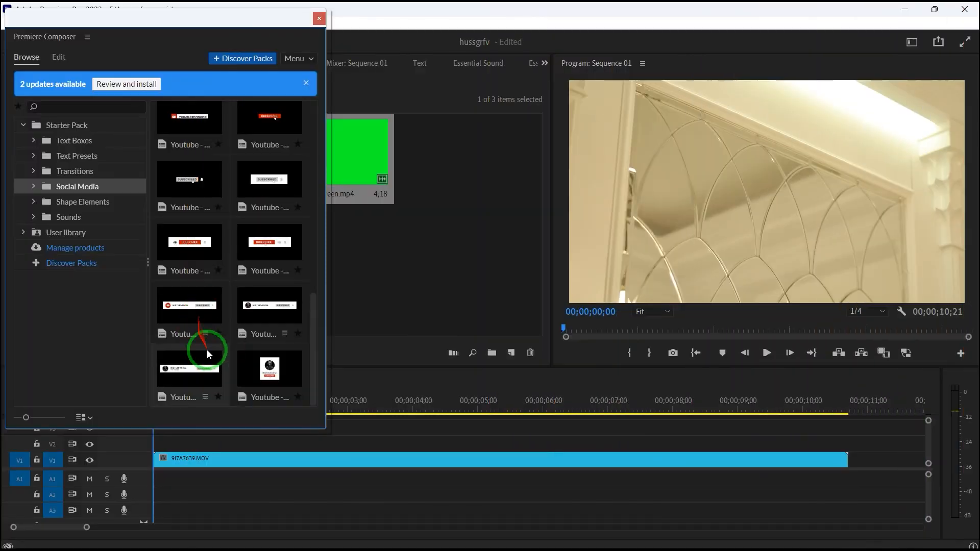
# Step: Place Premiere Composer's Youtube - Subscribe 6 - Notify graphic on V2 at the start of Sequence 01, close the add-on and preview the graphic
pyautogui.moveTo(263, 306); pyautogui.dragTo(147, 449)
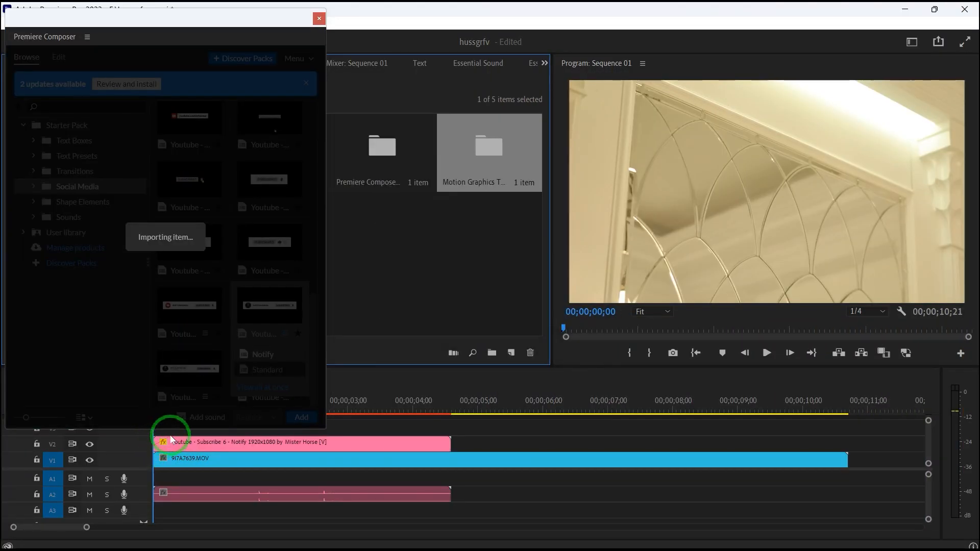
pyautogui.click(319, 19)
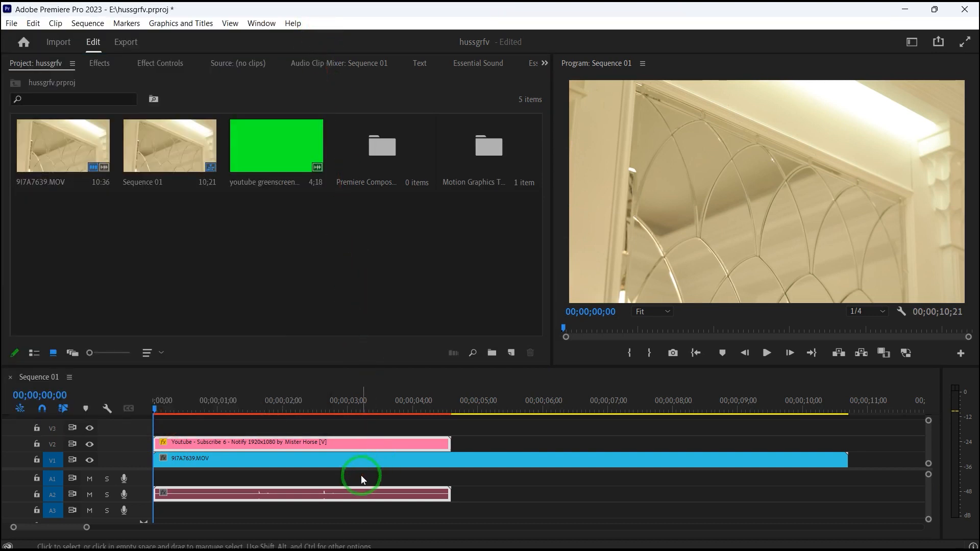
pyautogui.press('space')
pyautogui.press('space')
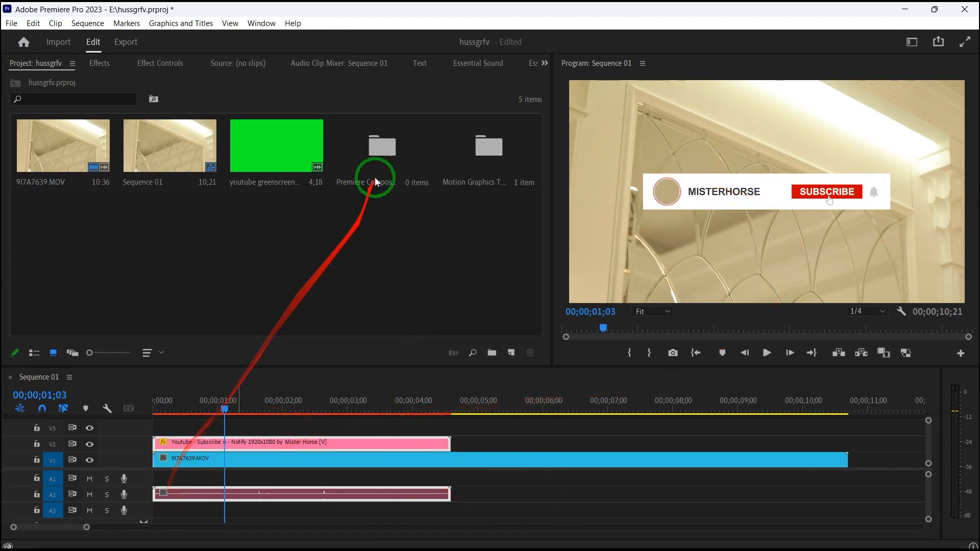
# Step: Replace the subscribe graphic's Text 2 line, MISTERHORSE, with the creator's channel handle
pyautogui.doubleClick(194, 442)
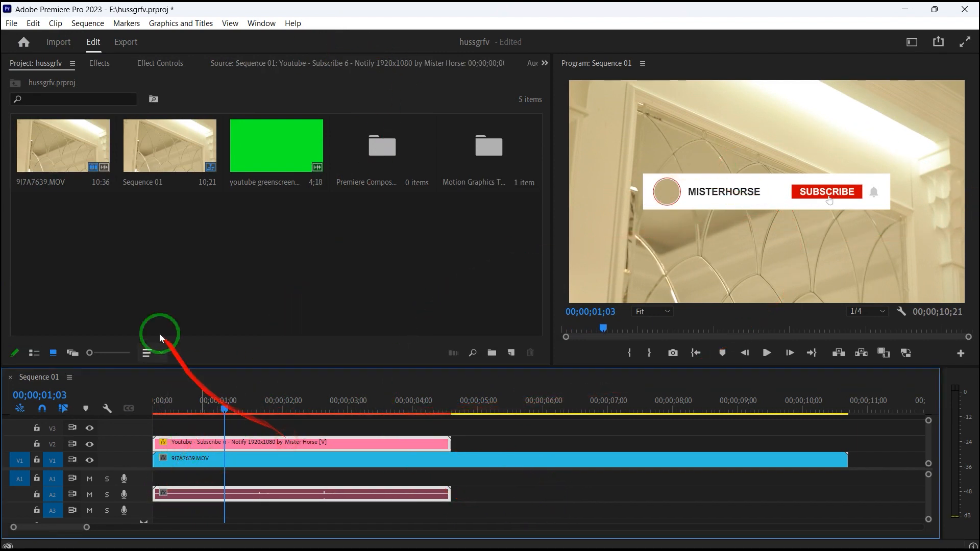
pyautogui.click(543, 64)
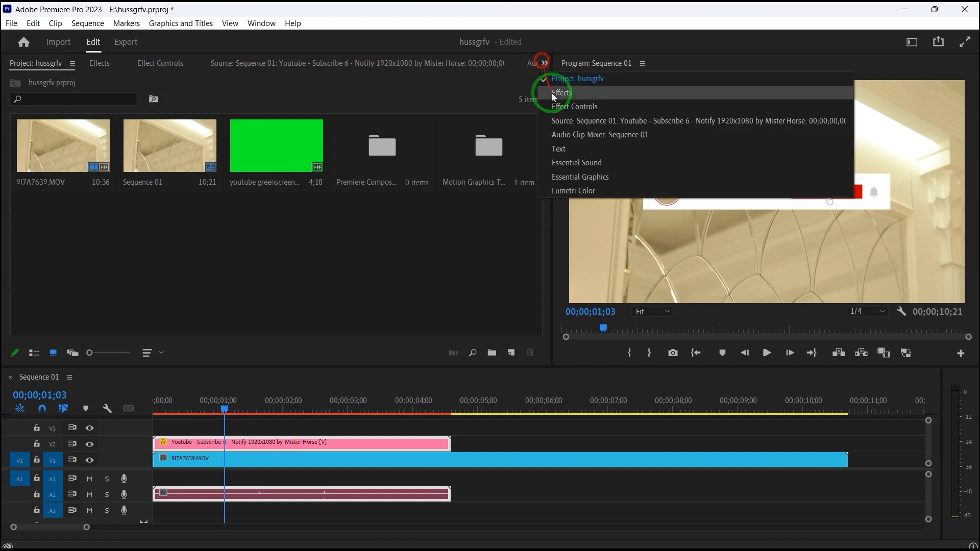
pyautogui.click(597, 148)
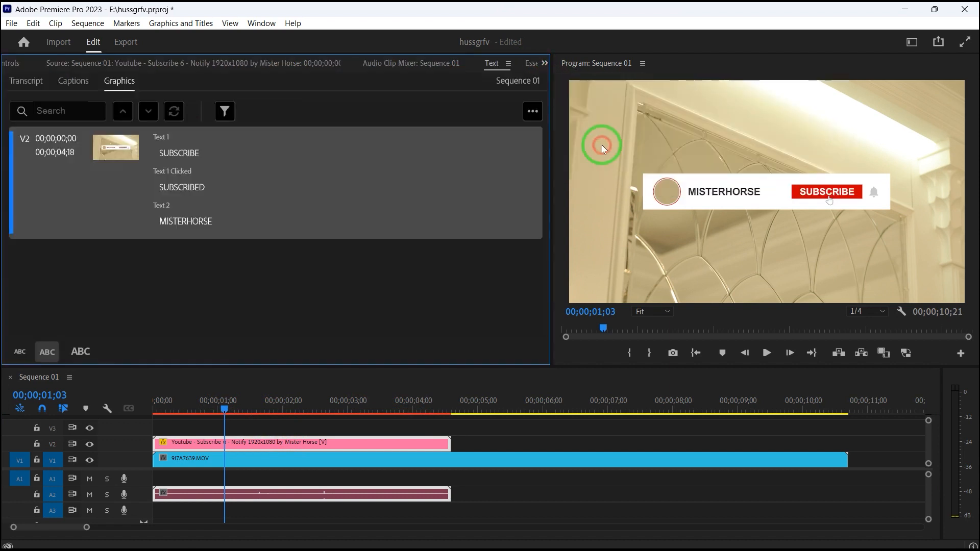
pyautogui.click(214, 170)
pyautogui.click(221, 238)
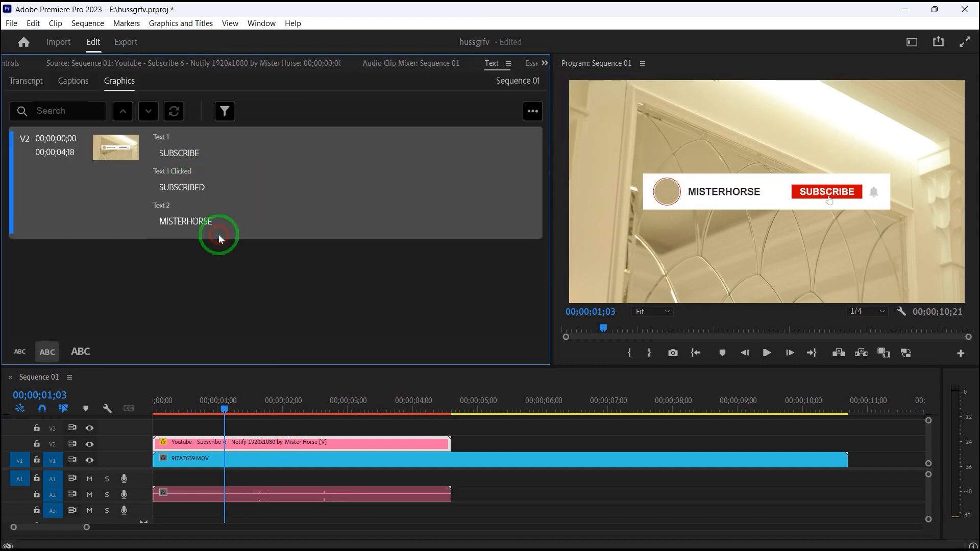
pyautogui.click(189, 225)
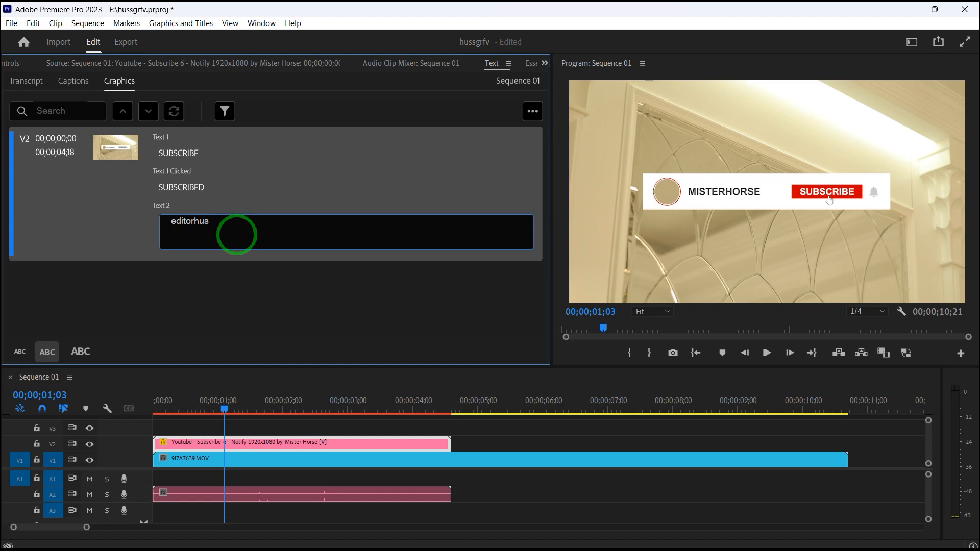
pyautogui.click(237, 234)
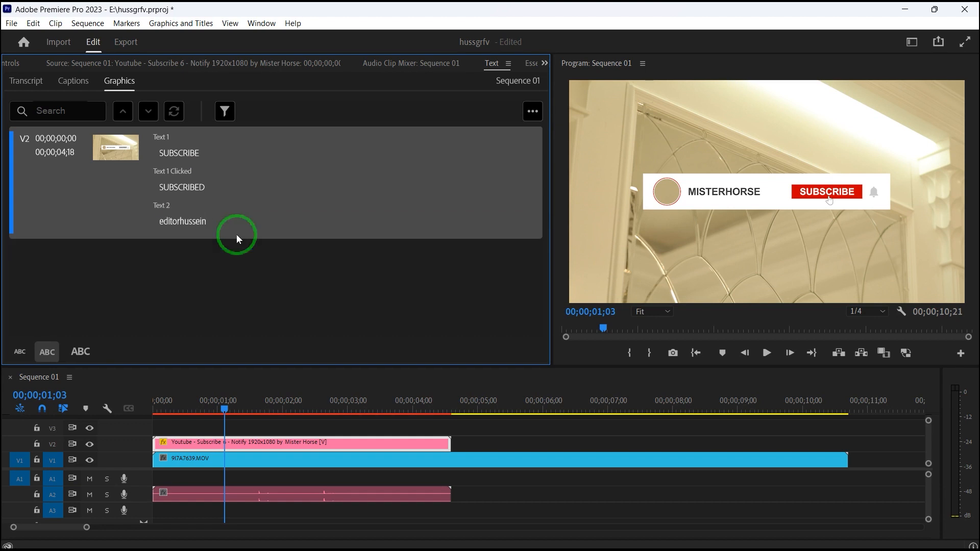
# Step: Move the playhead back to 00;00;00;04, where the subscribe graphic is still a plain white bar
pyautogui.moveTo(221, 398); pyautogui.dragTo(176, 401)
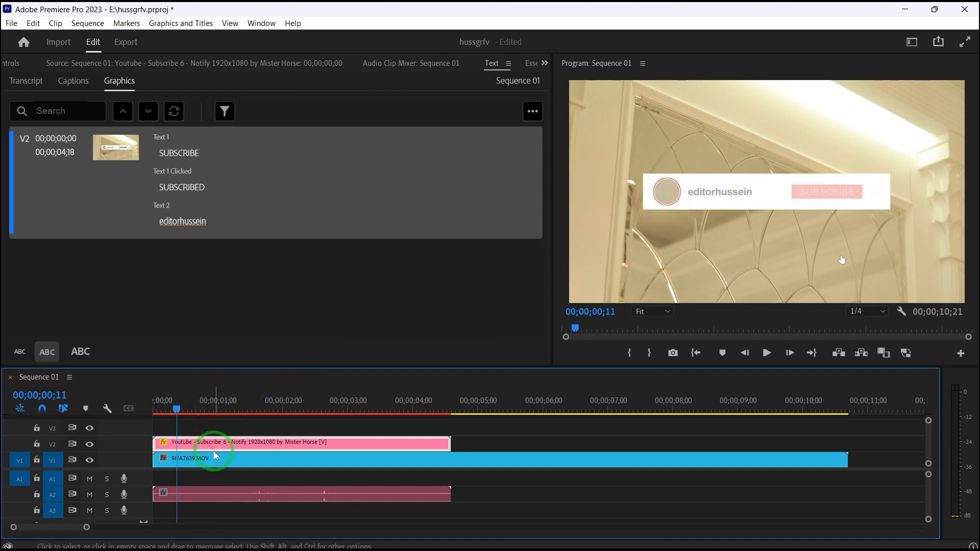
pyautogui.press('Left')
pyautogui.press('Left')
pyautogui.press('Left')
pyautogui.press('Left')
pyautogui.press('Left')
pyautogui.press('Left')
pyautogui.press('Left')
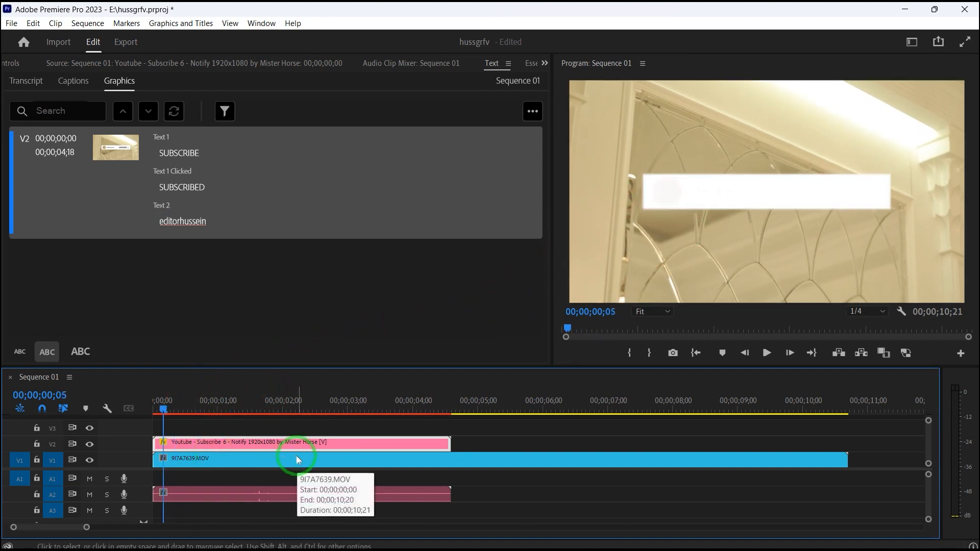
pyautogui.scroll(5, 75, 65)
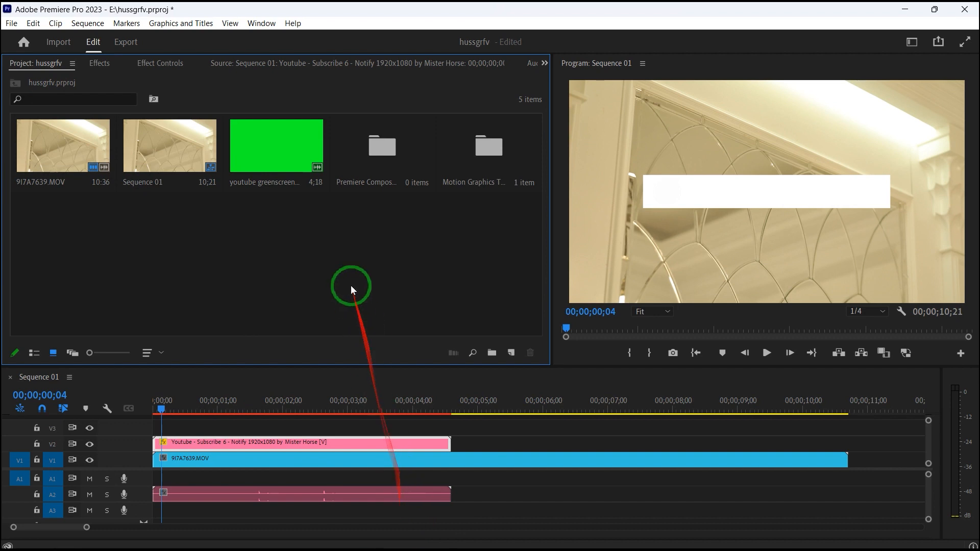
# Step: Import profile-pic (16).png into the project and move only the subscribe graphic's video from track V2 up to V3
pyautogui.click(33, 234)
pyautogui.click(234, 445)
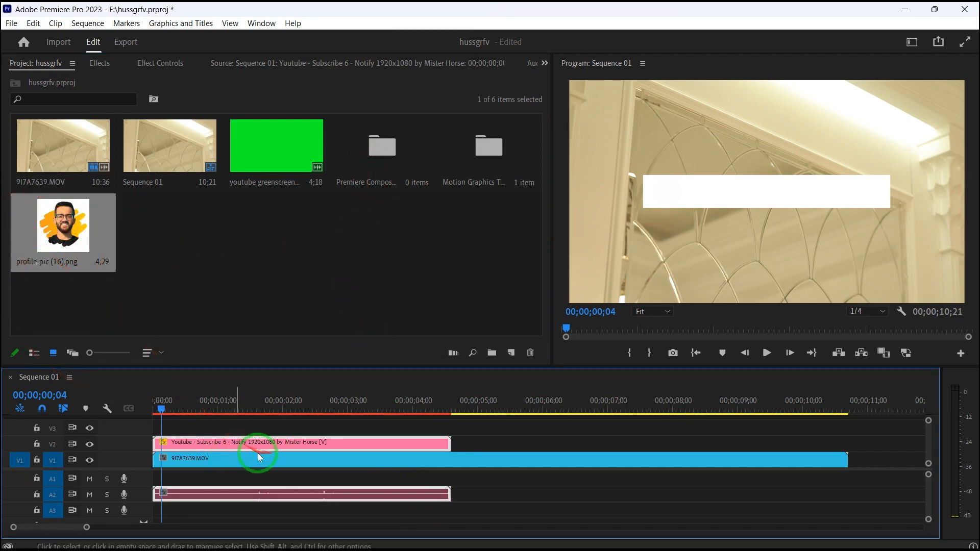
pyautogui.click(251, 432)
pyautogui.click(279, 443)
pyautogui.click(311, 421)
pyautogui.click(261, 439)
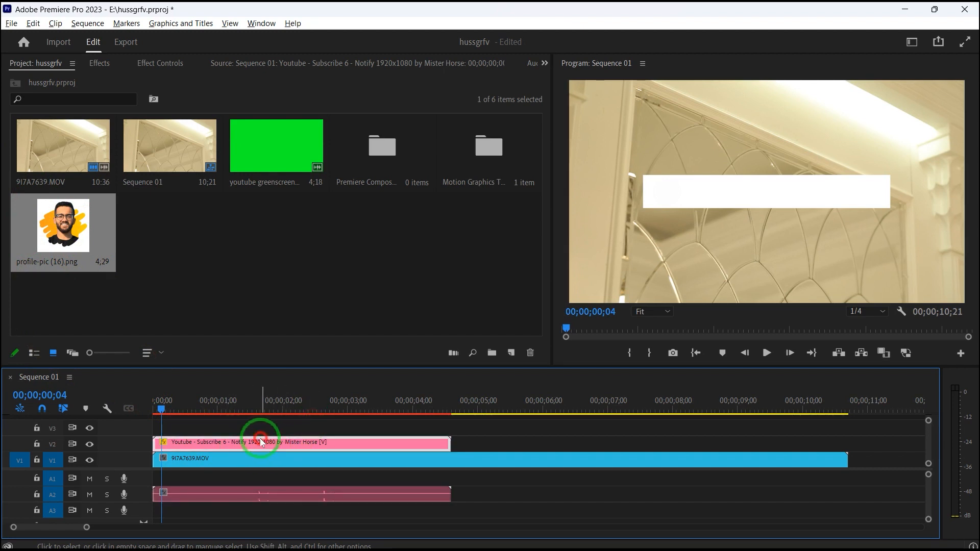
pyautogui.moveTo(277, 453); pyautogui.dragTo(271, 433)
pyautogui.press('alt')
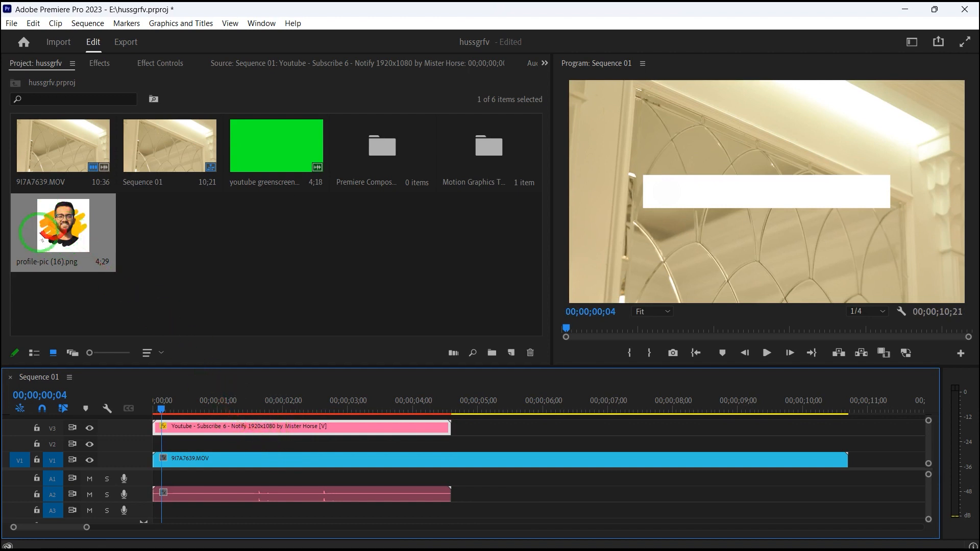
# Step: Place profile-pic (16).png on V2 at 00;00;00;04 and set its scale to 22 and position to 465, 540
pyautogui.moveTo(66, 239); pyautogui.dragTo(163, 444)
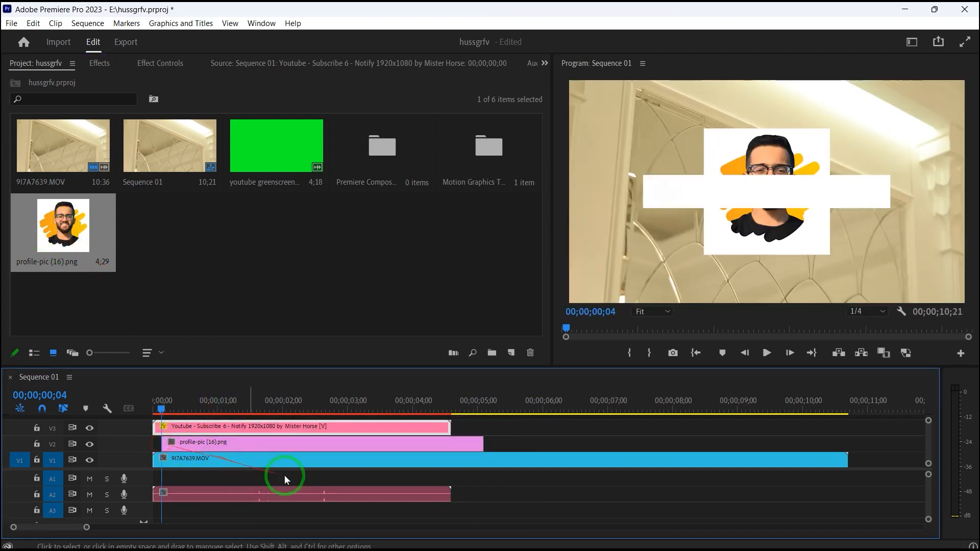
pyautogui.click(310, 449)
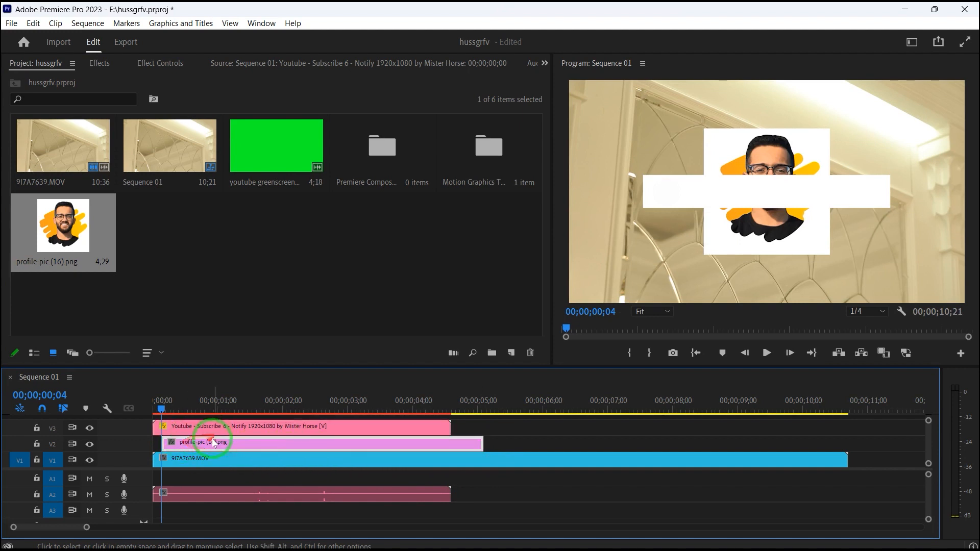
pyautogui.click(160, 63)
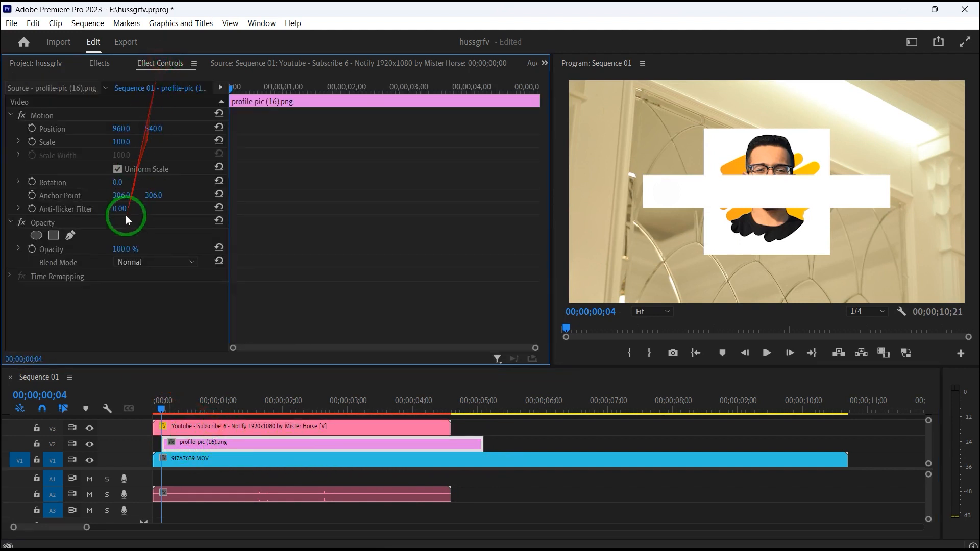
pyautogui.moveTo(127, 146); pyautogui.dragTo(86, 158)
pyautogui.moveTo(127, 129); pyautogui.dragTo(77, 210)
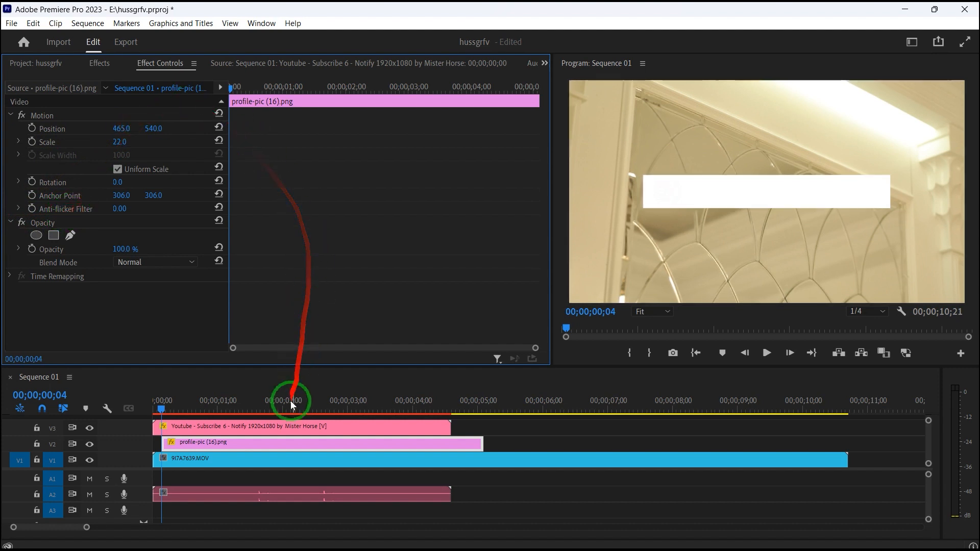
# Step: Set the profile picture's horizontal position to 477, checking its alignment within the banner's circle at 100% preview zoom
pyautogui.press('space')
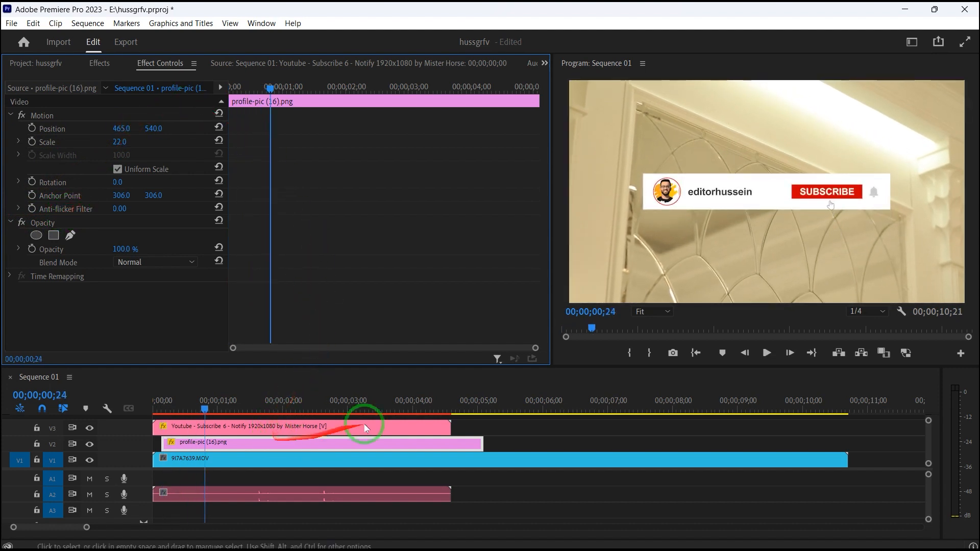
pyautogui.click(660, 317)
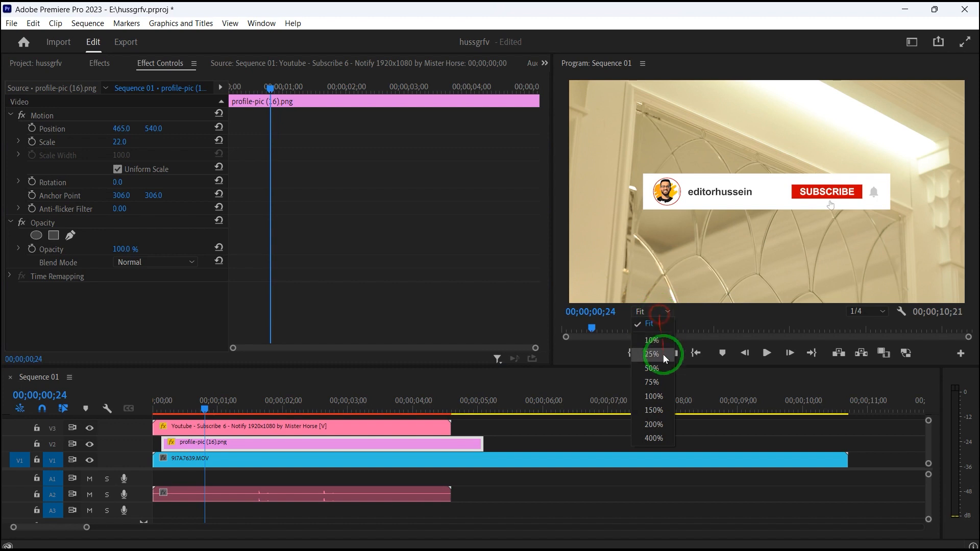
pyautogui.click(662, 382)
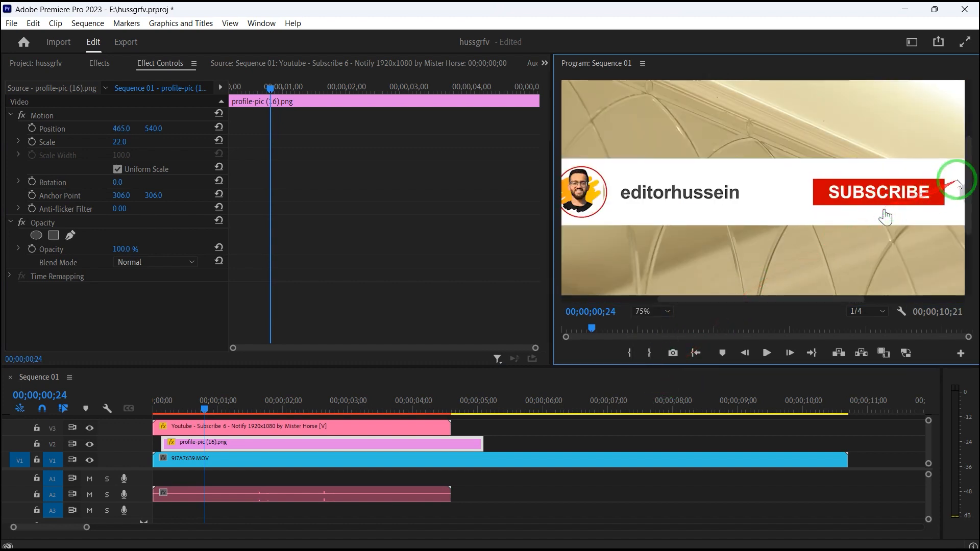
pyautogui.moveTo(814, 301); pyautogui.dragTo(697, 301)
pyautogui.click(648, 312)
pyautogui.click(649, 323)
pyautogui.click(651, 311)
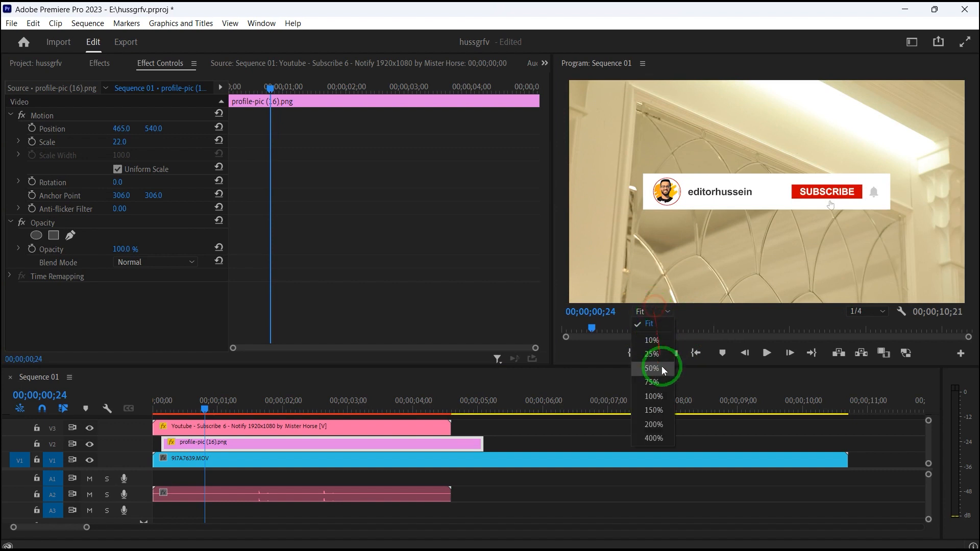
pyautogui.click(664, 400)
pyautogui.moveTo(744, 297); pyautogui.dragTo(657, 300)
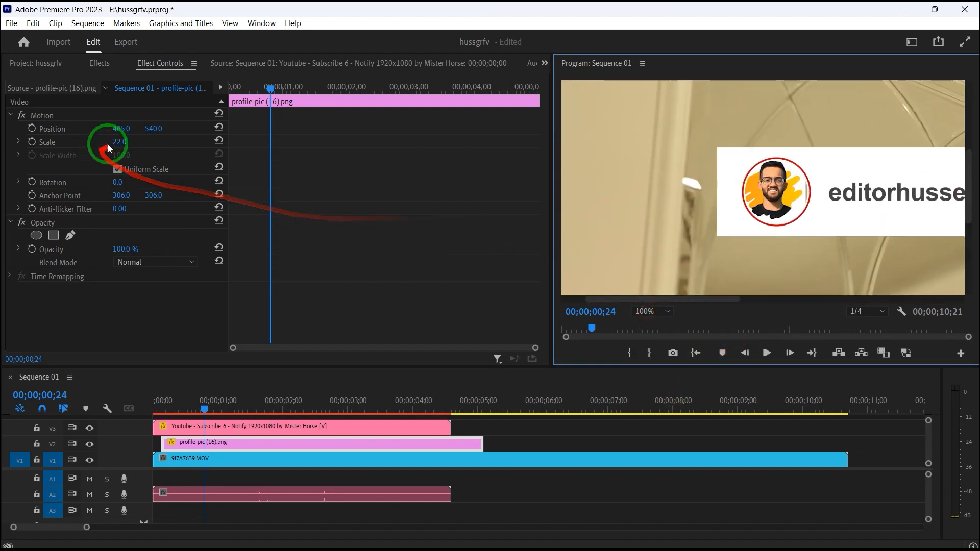
pyautogui.moveTo(121, 131); pyautogui.dragTo(127, 129)
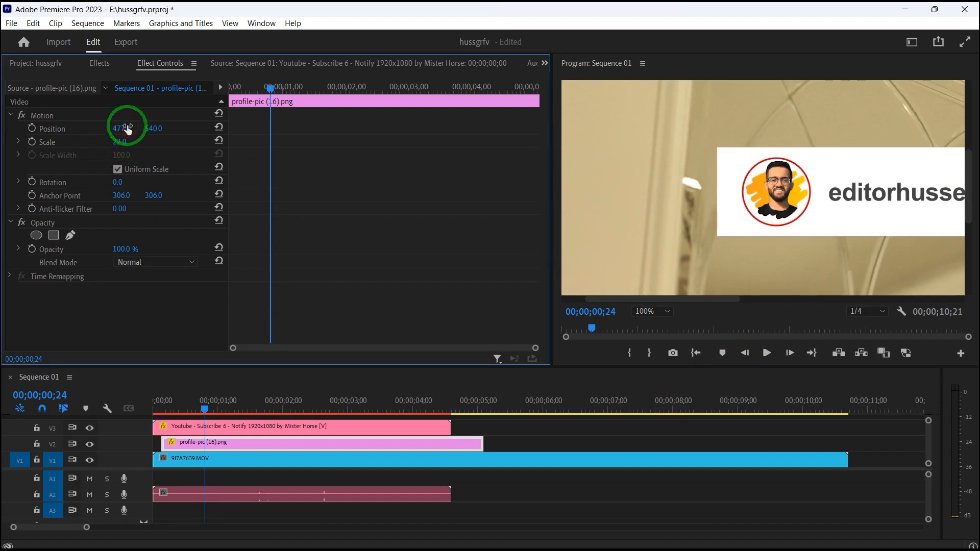
# Step: Trim the end of the profile-pic (16).png clip on V2 to just before 00;00;04;00, where the banner closes
pyautogui.press('space')
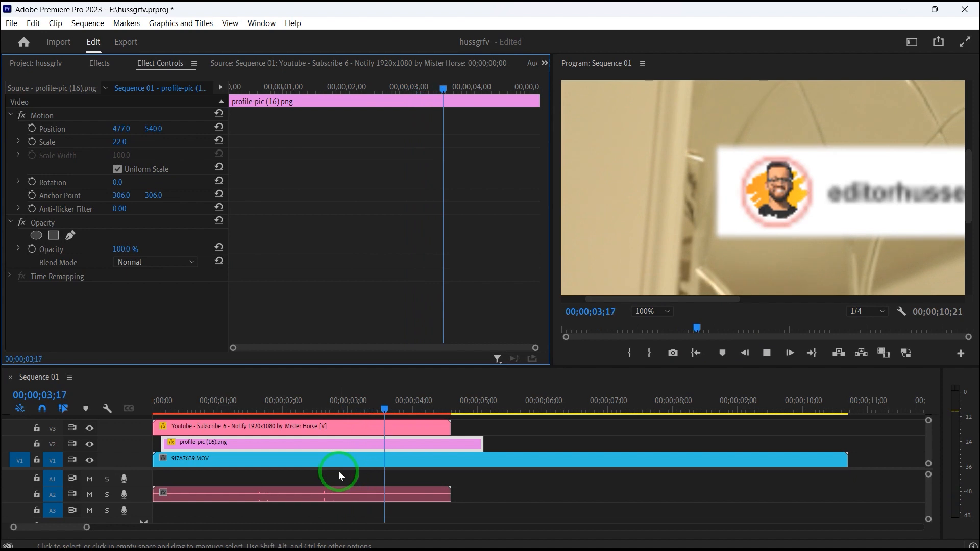
pyautogui.press('space')
pyautogui.click(385, 410)
pyautogui.moveTo(384, 410); pyautogui.dragTo(410, 406)
pyautogui.moveTo(475, 452); pyautogui.dragTo(411, 449)
# Step: Play the sequence from the beginning to check the profile picture's timing in the banner, and return the playhead to the start
pyautogui.moveTo(417, 404); pyautogui.dragTo(87, 445)
pyautogui.click(534, 516)
pyautogui.press('space')
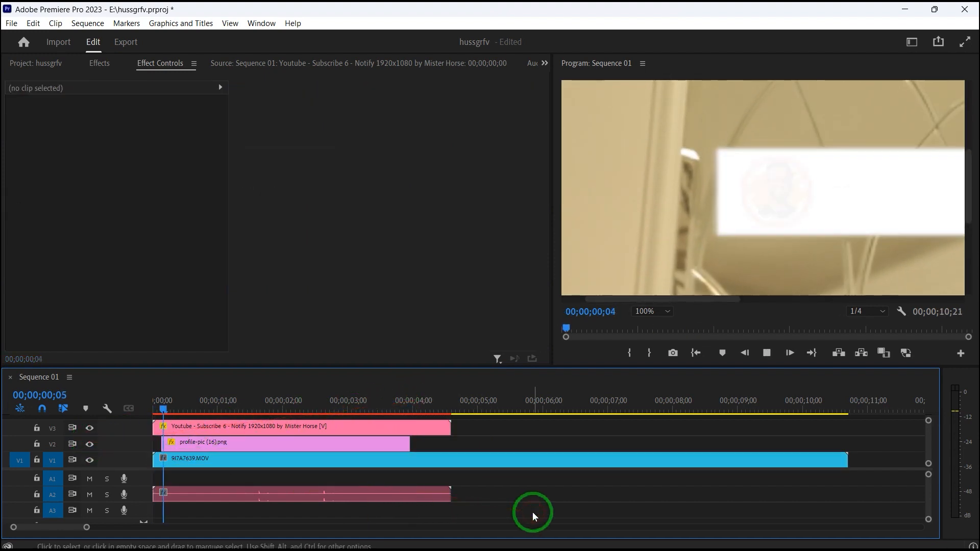
pyautogui.press('space')
pyautogui.press('Home')
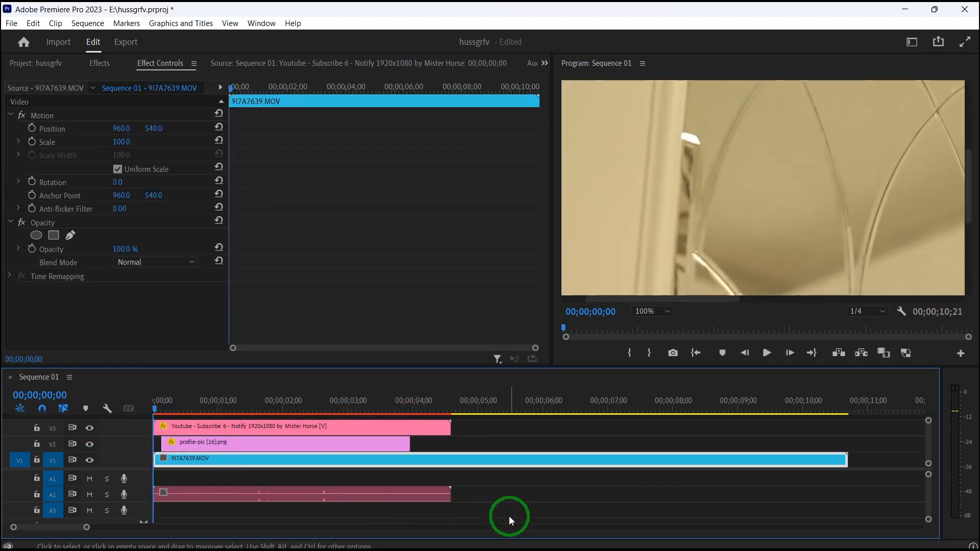
# Step: Set the program preview zoom to Fit and play the sequence from the start to check the subscribe banner over the footage
pyautogui.click(650, 306)
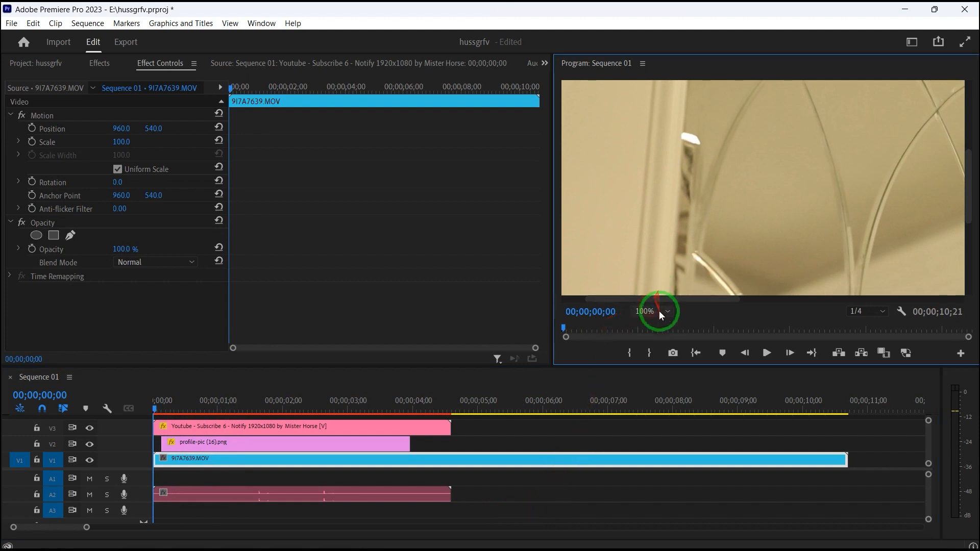
pyautogui.click(659, 312)
pyautogui.click(653, 323)
pyautogui.press('space')
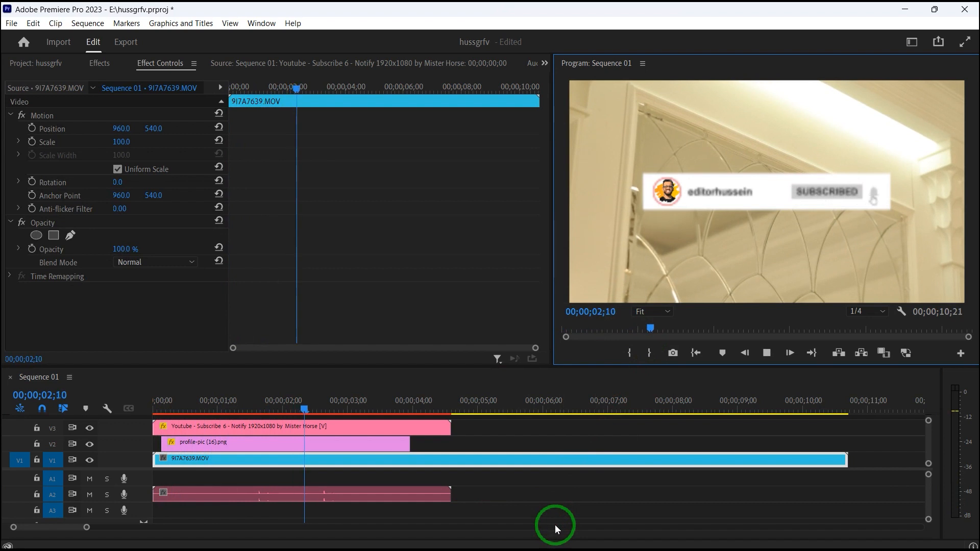
pyautogui.press('space')
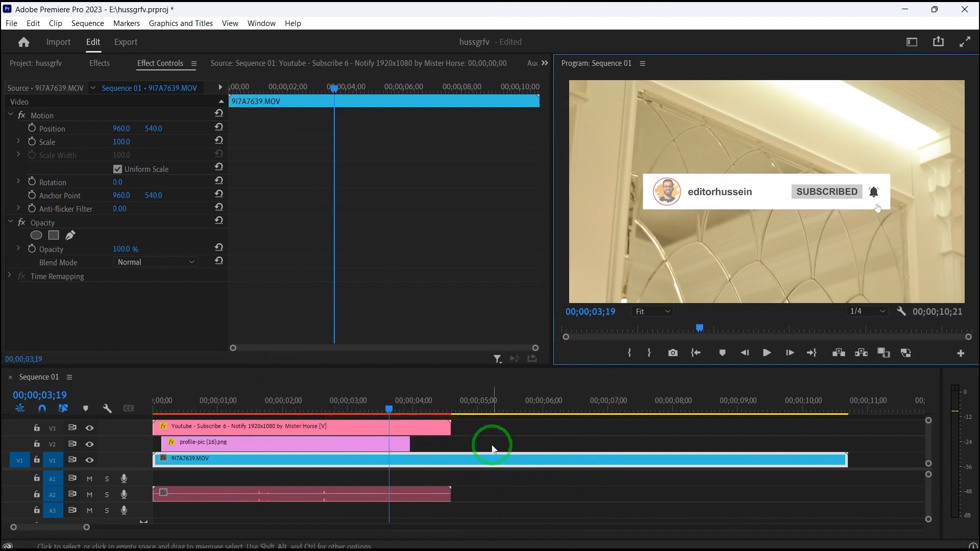
# Step: Delete the 9I7A7639.MOV clip from V1 and return the playhead to the start of the sequence
pyautogui.press('Delete')
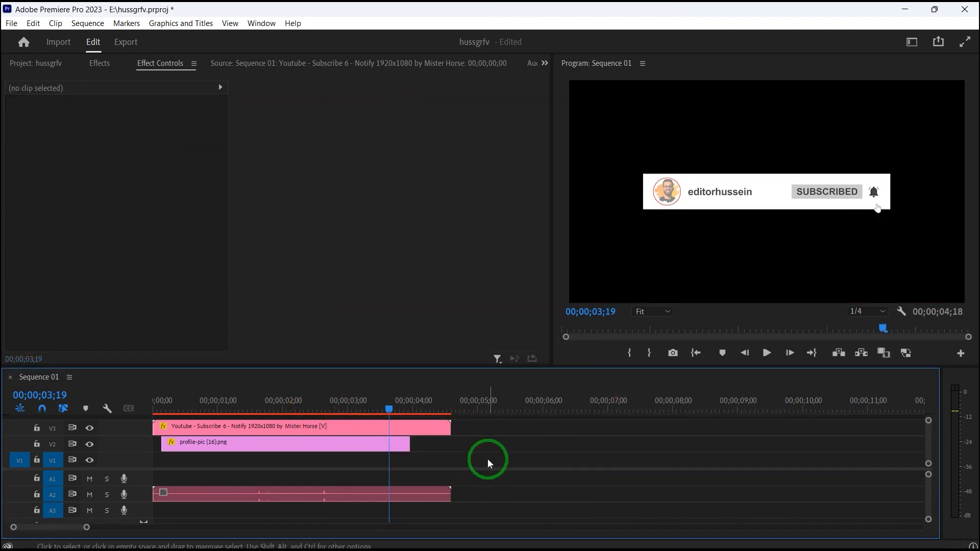
pyautogui.press('Home')
pyautogui.click(430, 434)
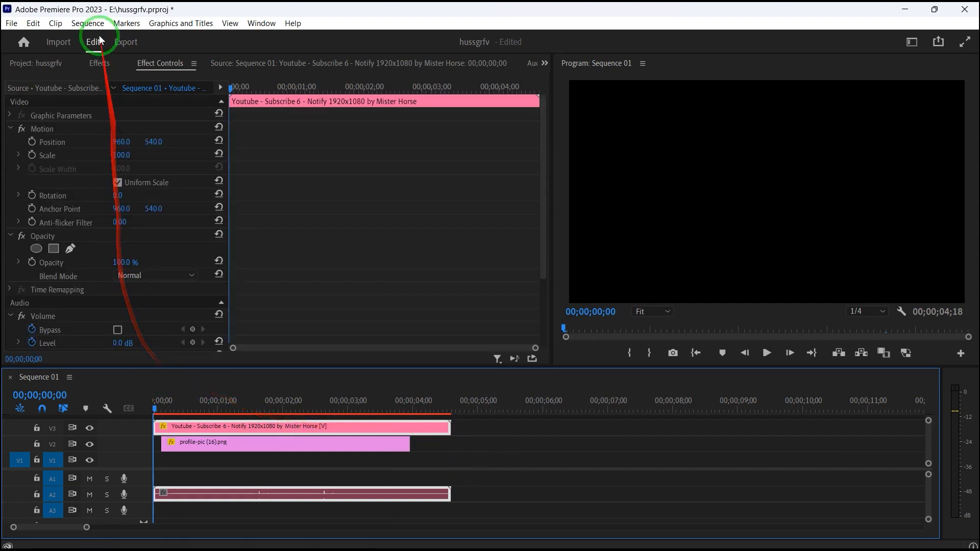
# Step: Create a 1920x1080 colour matte in bright green 36FF11, keeping the name Color Matte
pyautogui.click(49, 72)
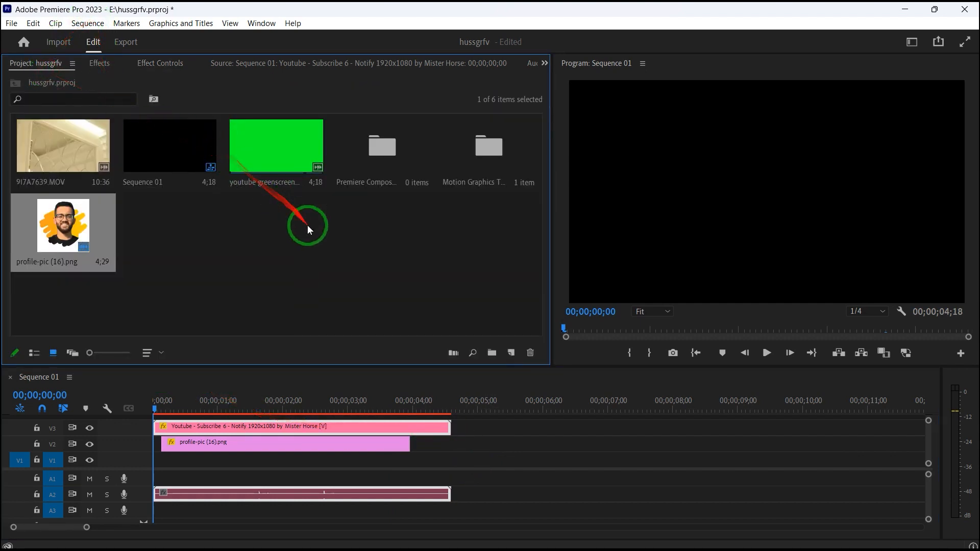
pyautogui.click(511, 353)
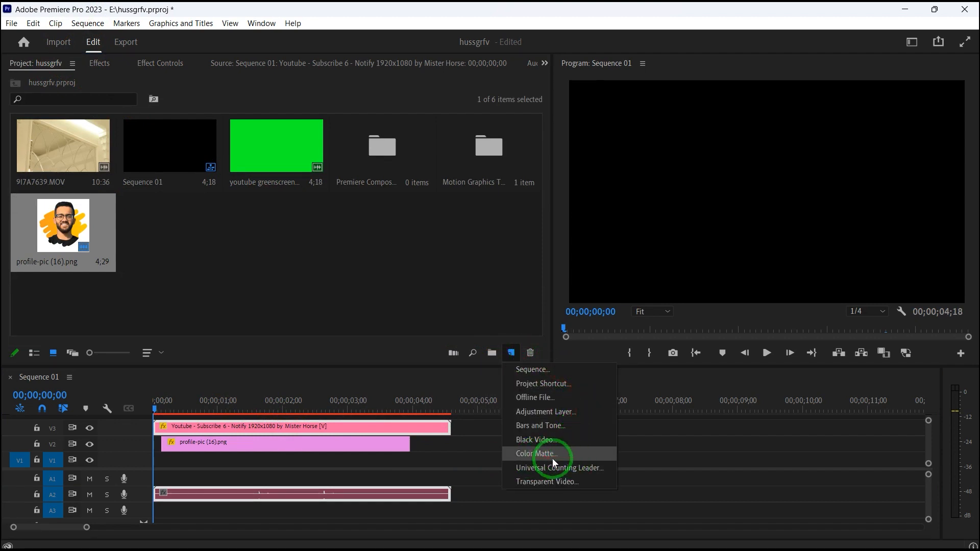
pyautogui.click(528, 455)
pyautogui.click(508, 331)
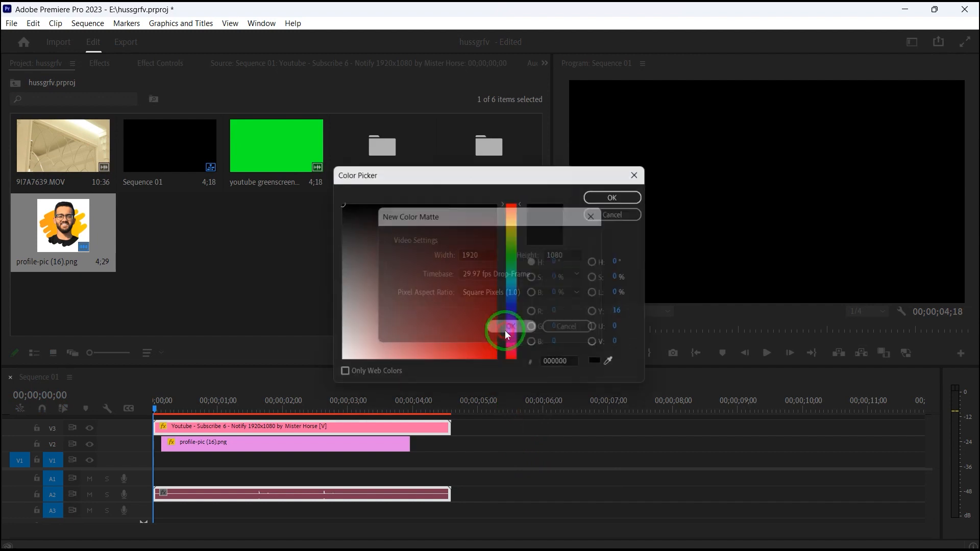
pyautogui.click(514, 266)
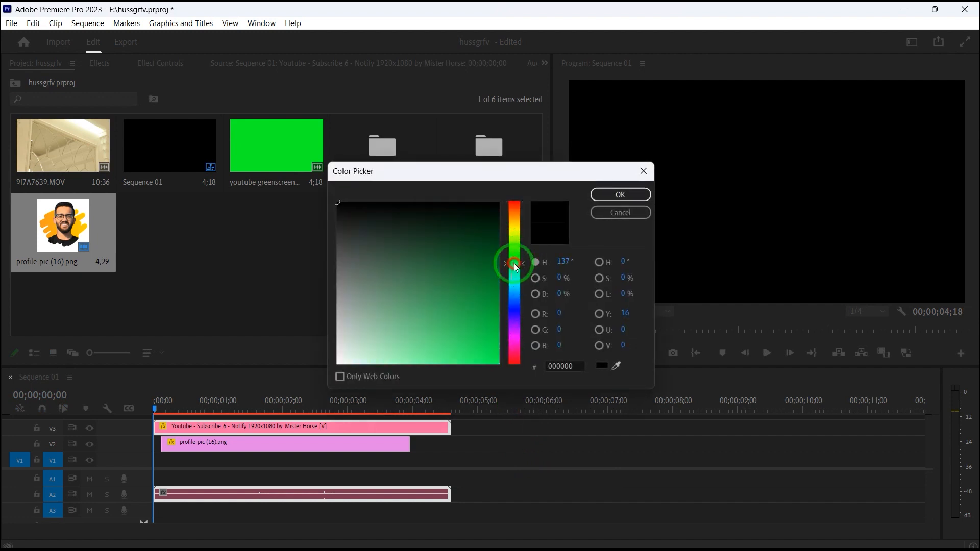
pyautogui.moveTo(463, 324); pyautogui.dragTo(489, 412)
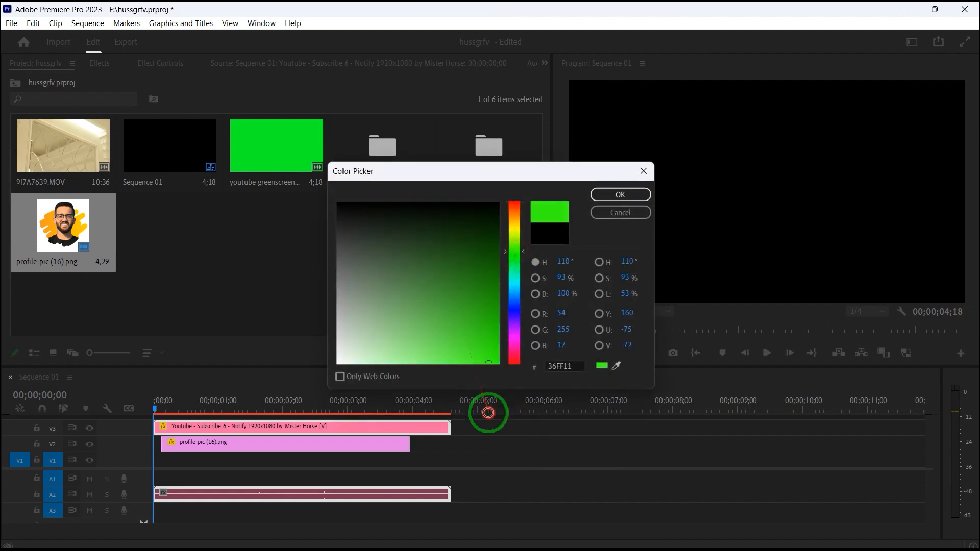
pyautogui.click(631, 194)
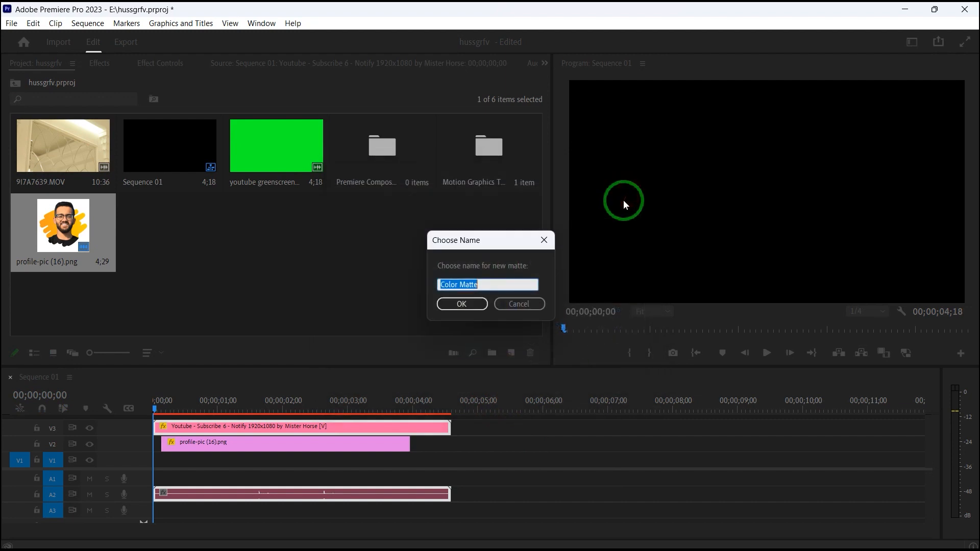
pyautogui.click(465, 303)
# Step: Place Color Matte on V1 from the sequence start, trim its end to the subscribe banner's end, and preview the banner over it
pyautogui.moveTo(169, 232); pyautogui.dragTo(143, 458)
pyautogui.moveTo(469, 461)
pyautogui.mouseDown()
pyautogui.moveTo(437, 463)
pyautogui.moveTo(449, 462)
pyautogui.mouseUp()
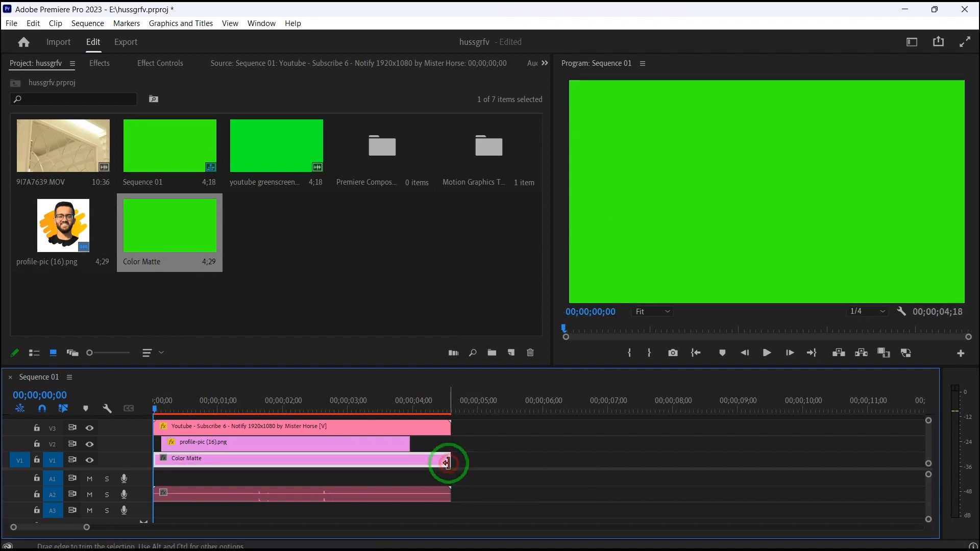
pyautogui.click(527, 471)
pyautogui.press('space')
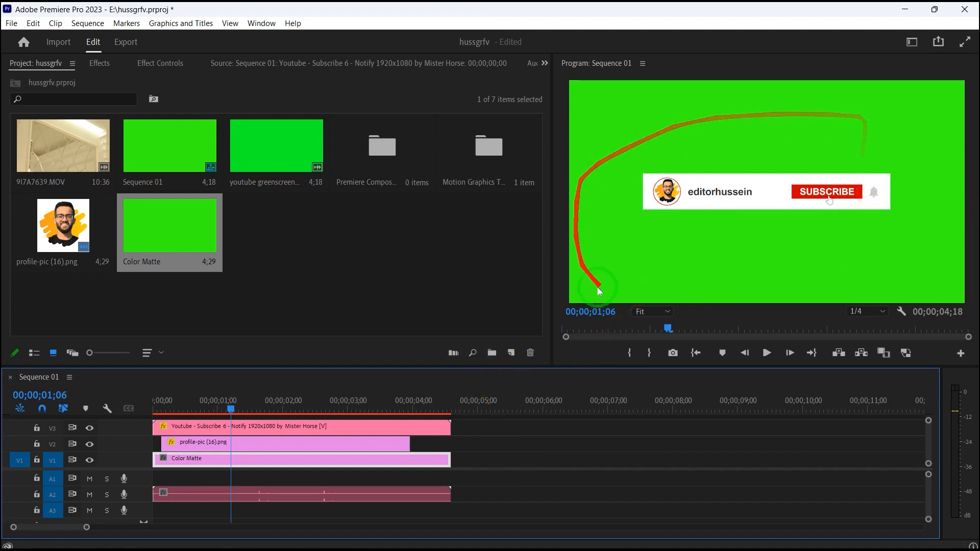
# Step: Find the Ultra Key effect with the search term "ultra" and apply it to the Color Matte clip on V1
pyautogui.click(98, 63)
pyautogui.click(82, 80)
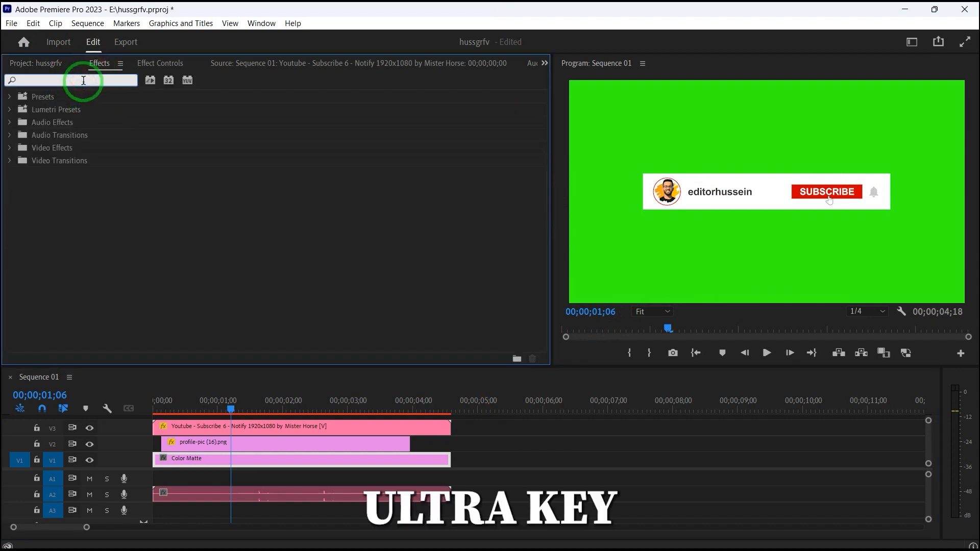
pyautogui.write('ultra')
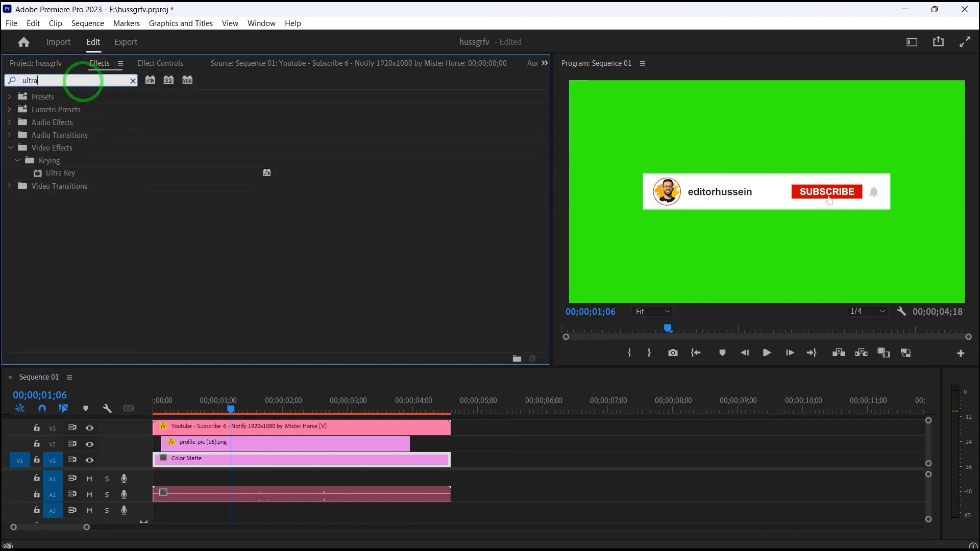
pyautogui.moveTo(87, 171); pyautogui.dragTo(317, 468)
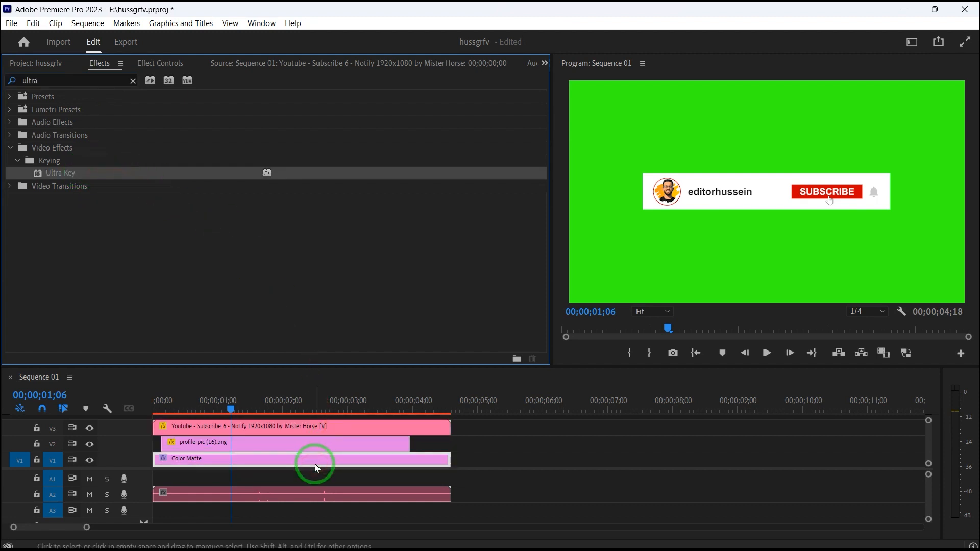
# Step: Change the label colour of the Color Matte clip on V1 to a brighter magenta
pyautogui.rightClick(305, 466)
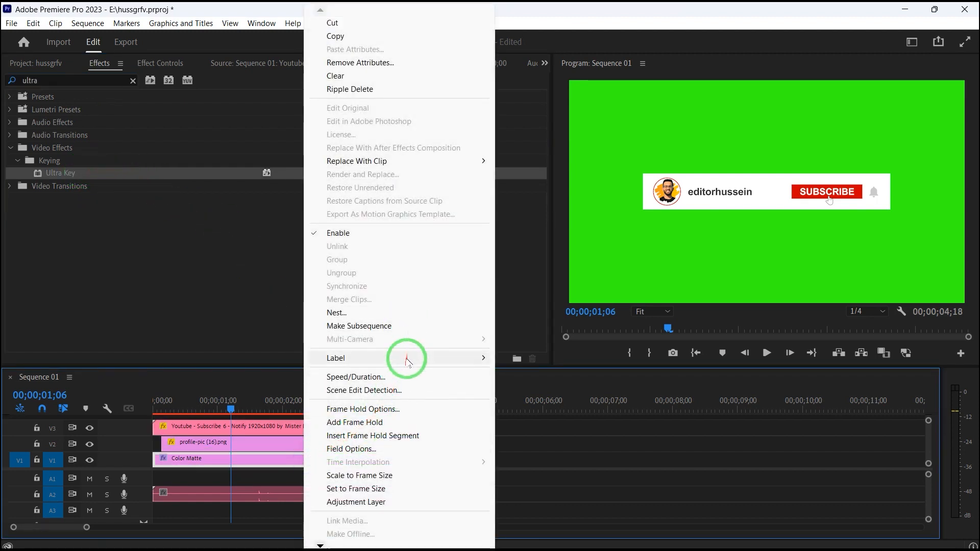
pyautogui.moveTo(419, 359)
pyautogui.click(563, 305)
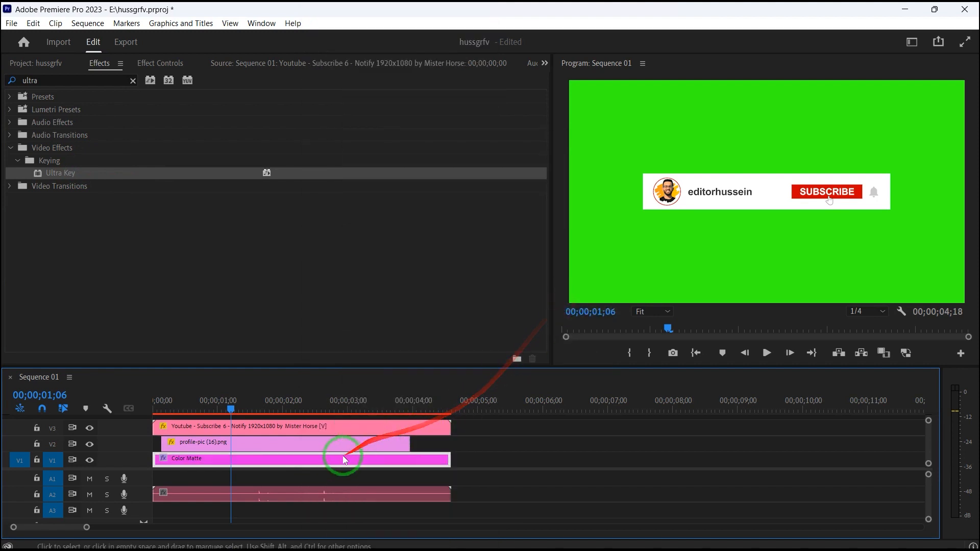
# Step: Set the Ultra Key key colour on the Color Matte clip by sampling the green background in the program preview
pyautogui.click(162, 63)
pyautogui.scroll(-3, 175, 208)
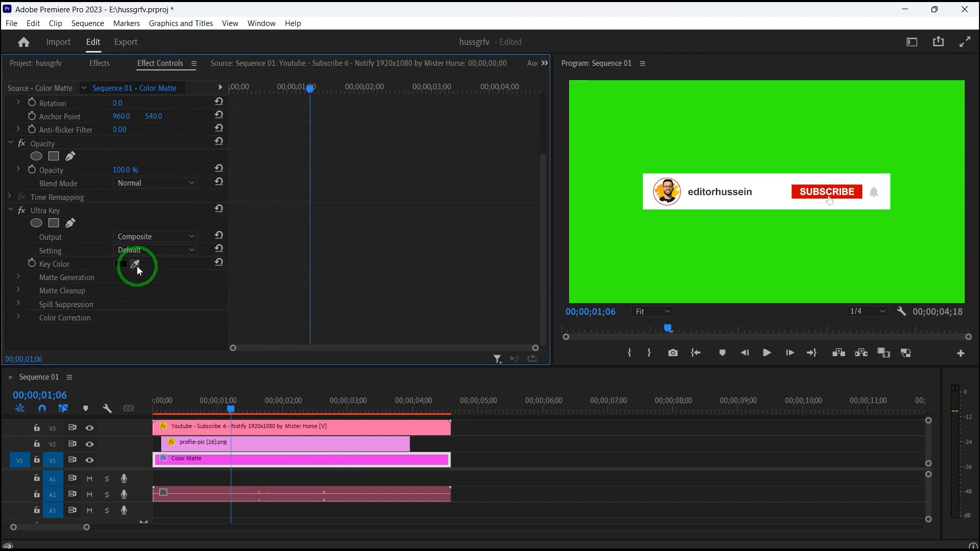
pyautogui.moveTo(138, 271); pyautogui.dragTo(619, 273)
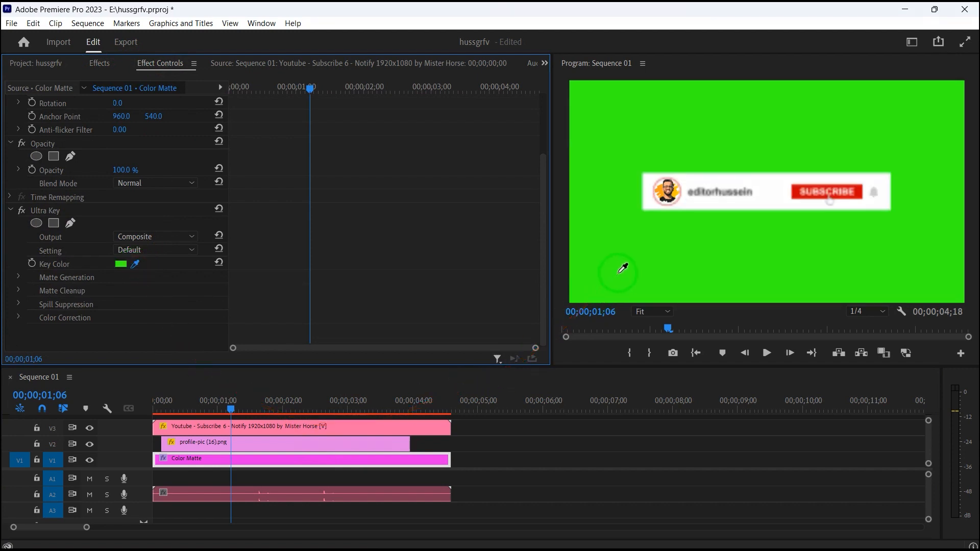
pyautogui.moveTo(678, 261); pyautogui.dragTo(679, 262)
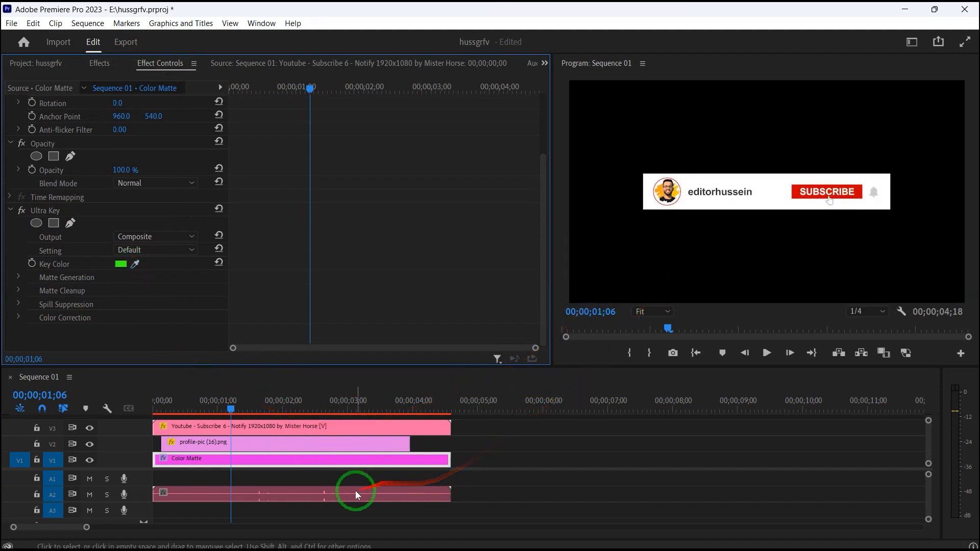
# Step: Play the keyed sequence to check the banner without its green background, and return the playhead to the start
pyautogui.press('space')
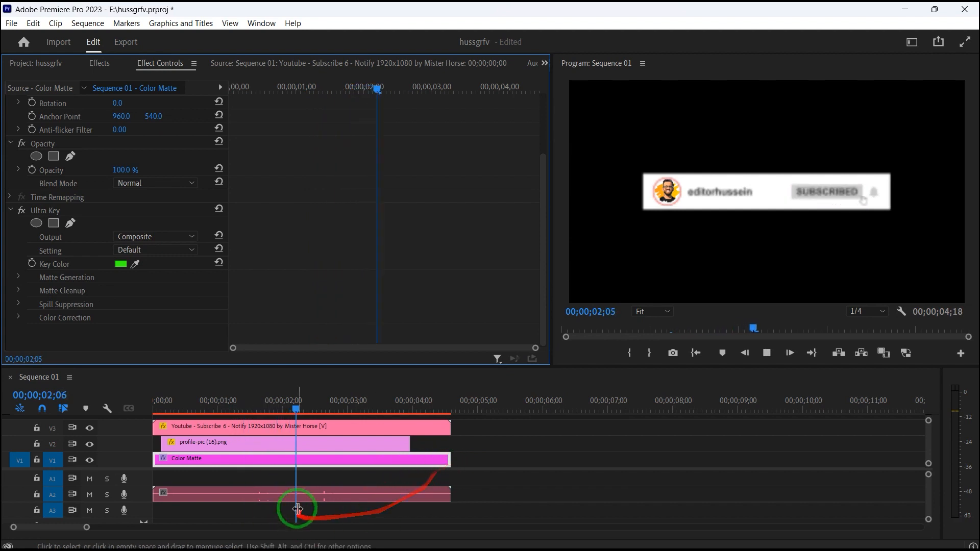
pyautogui.press('space')
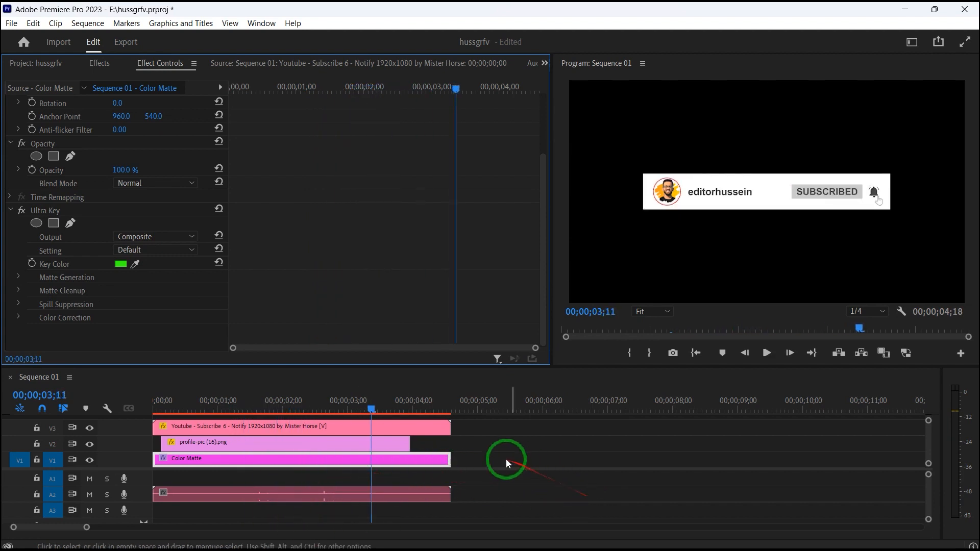
pyautogui.moveTo(372, 414); pyautogui.dragTo(85, 442)
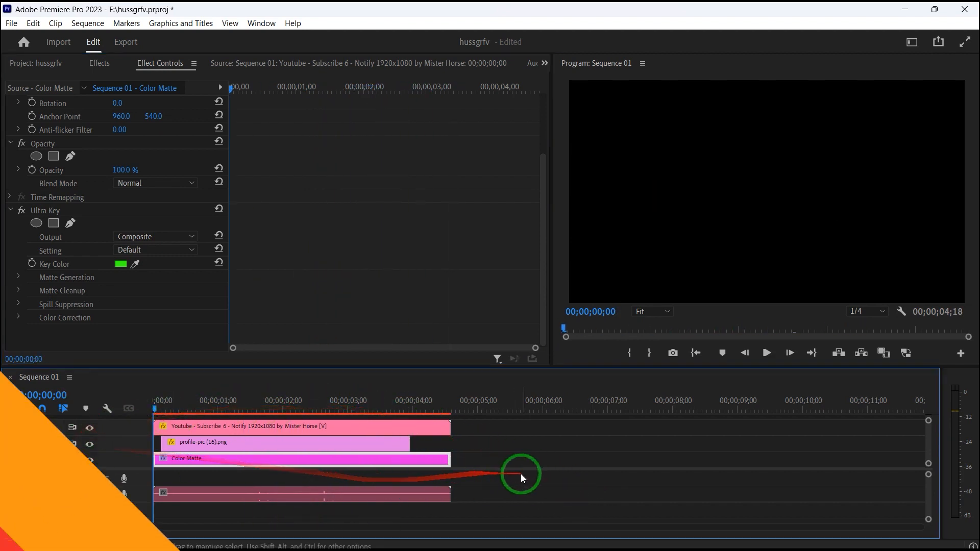